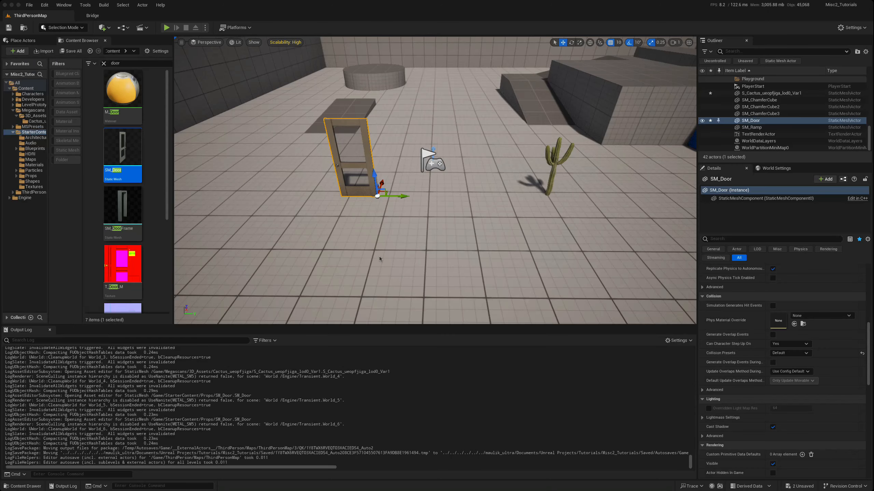
pyautogui.rightClick(360, 248)
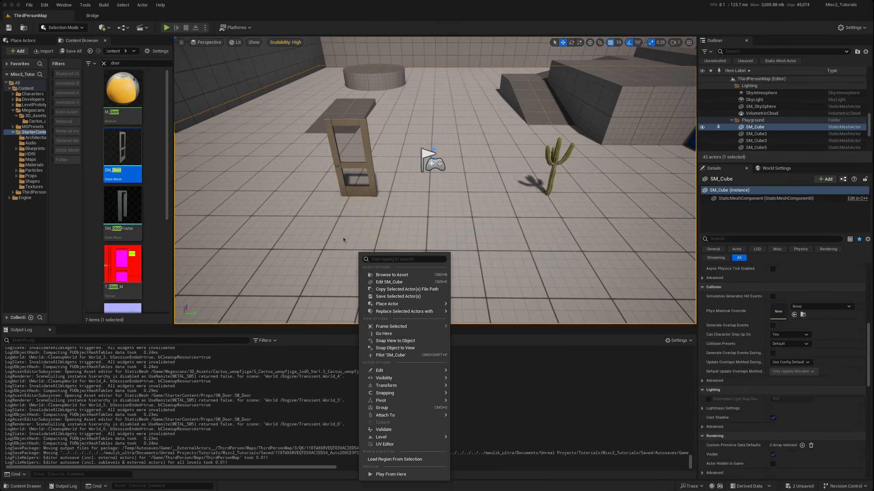
pyautogui.press('Escape')
pyautogui.scroll(3, 385, 251)
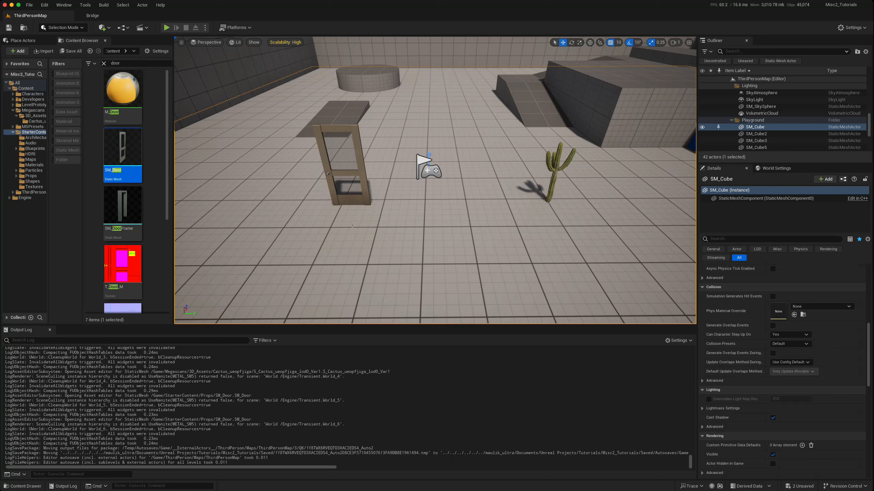
pyautogui.moveTo(318, 212)
pyautogui.mouseDown(button='right')
pyautogui.moveTo(324, 202)
pyautogui.moveTo(323, 210)
pyautogui.mouseUp(button='right')
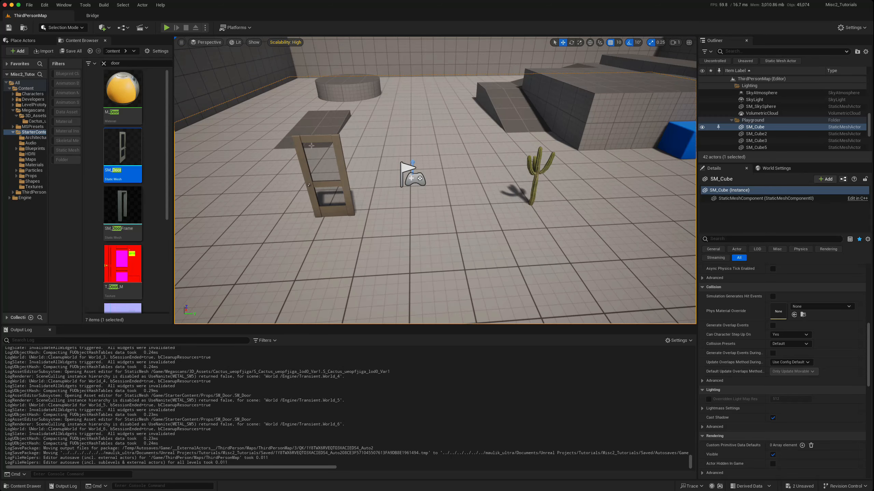
# Select the door and the cactus in the level in turn to view their details
pyautogui.click(325, 183)
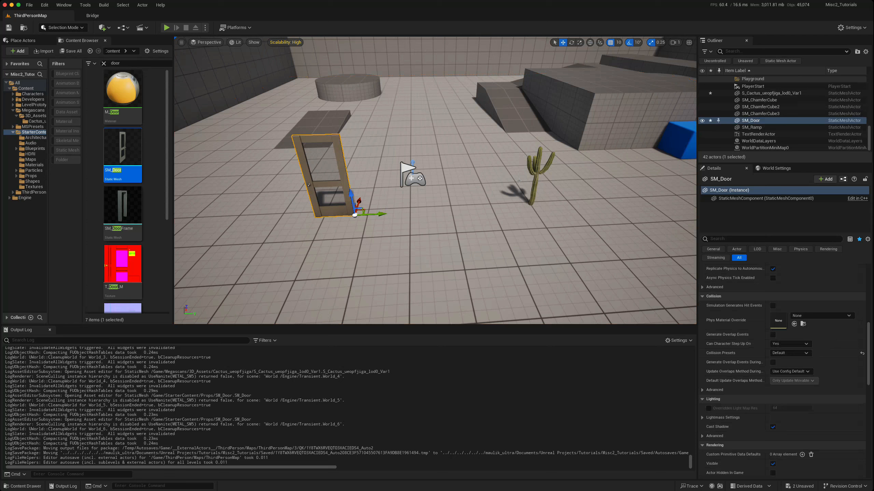
pyautogui.click(538, 171)
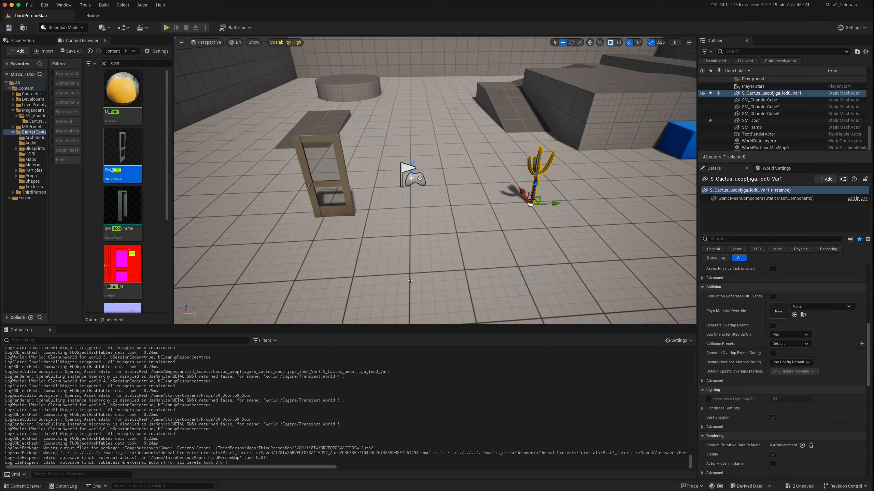
pyautogui.moveTo(386, 290); pyautogui.dragTo(386, 289, button='right')
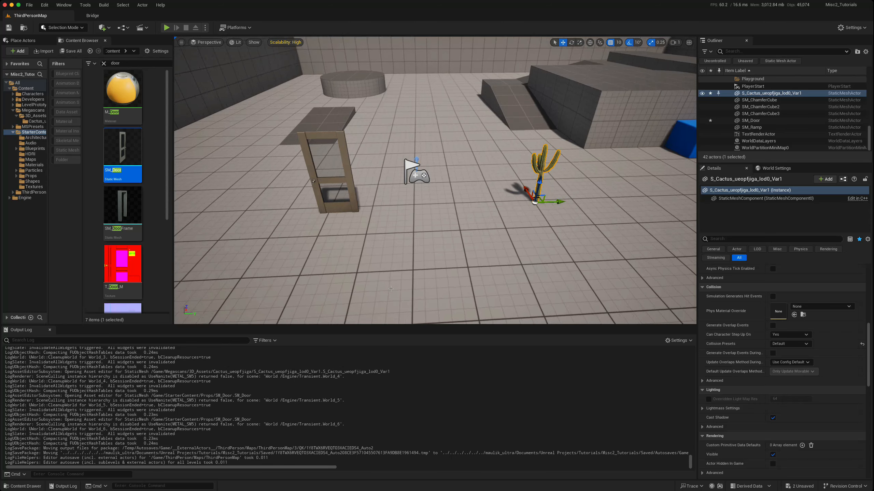
# Play the level from the floor in front of the door, run the character at the door and cactus to test collision, and stop
pyautogui.rightClick(391, 289)
pyautogui.click(410, 286)
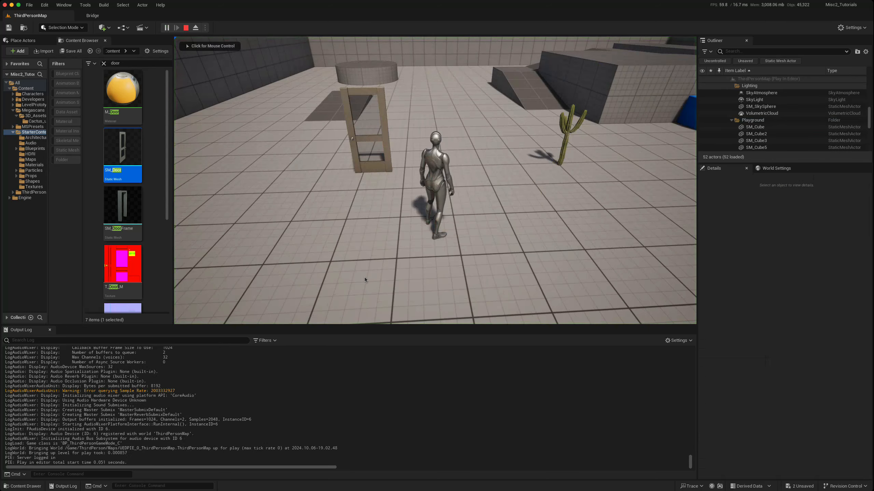
pyautogui.click(364, 277)
pyautogui.press('w')
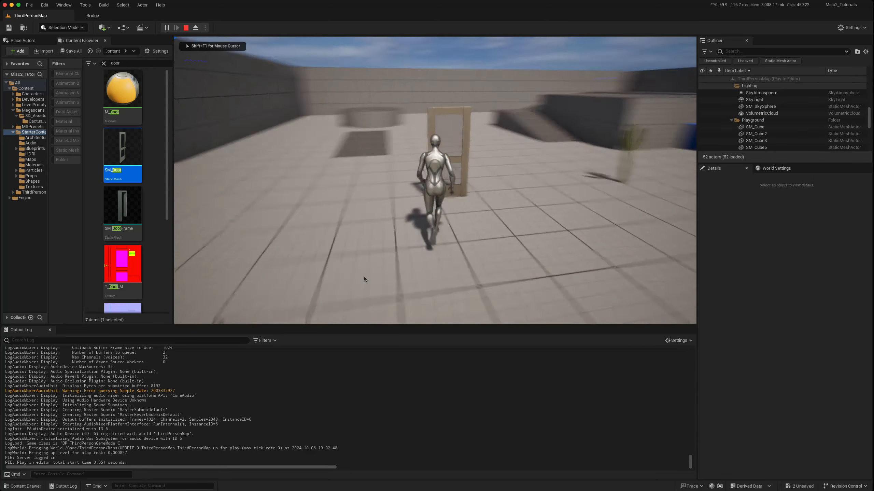
pyautogui.press('d')
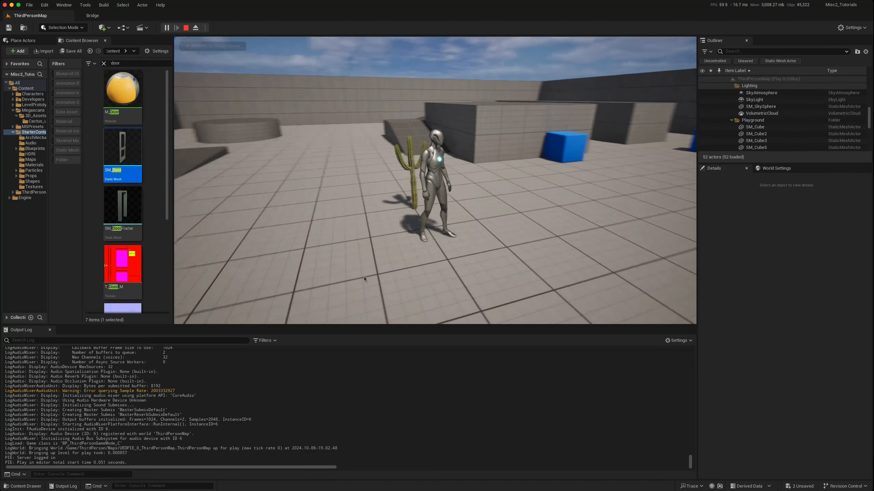
pyautogui.press('w')
pyautogui.press('s')
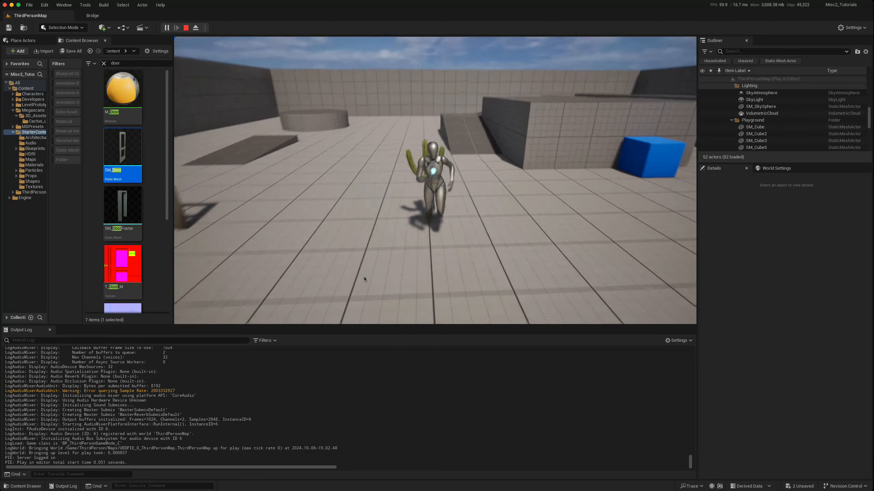
pyautogui.press('Escape')
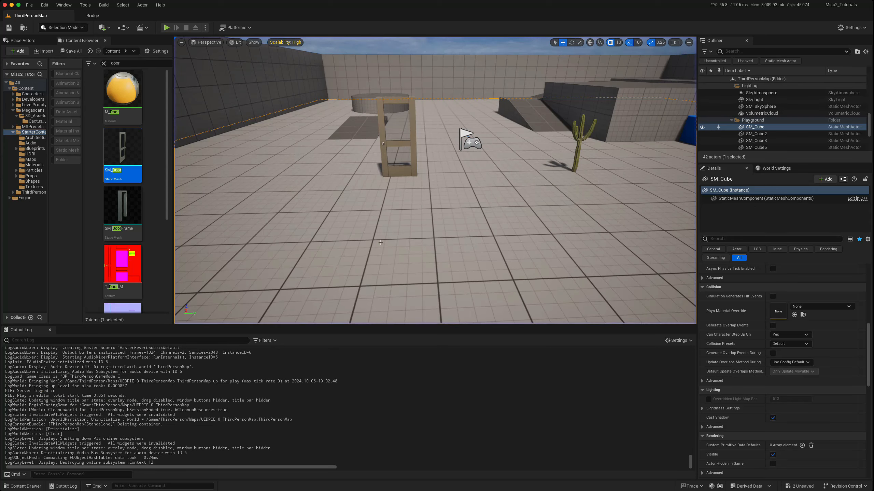
# Open the level door's SM_Door mesh for editing and bring up its Collision Complexity setting
pyautogui.click(397, 143)
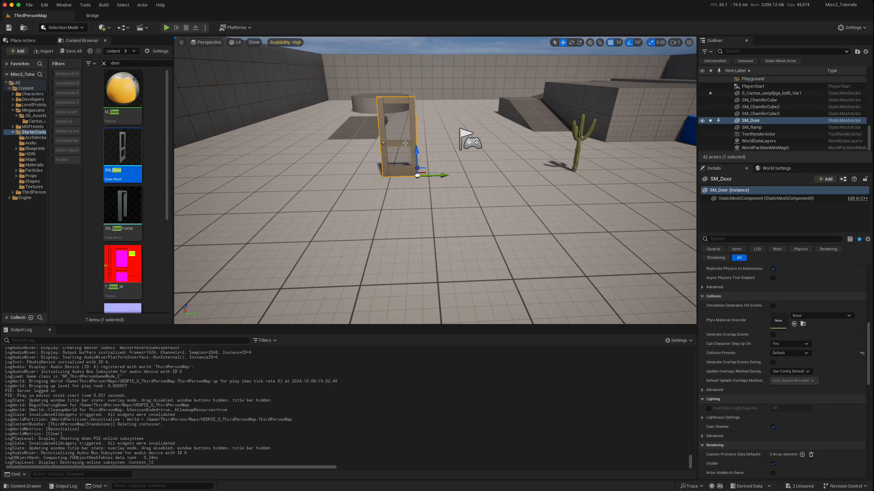
pyautogui.doubleClick(406, 144)
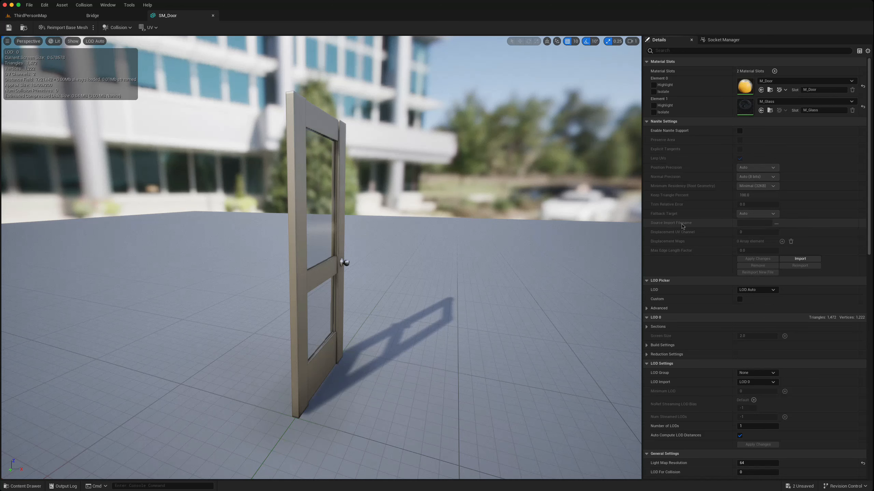
pyautogui.scroll(-2, 699, 213)
pyautogui.scroll(-10, 697, 214)
pyautogui.scroll(-10, 698, 215)
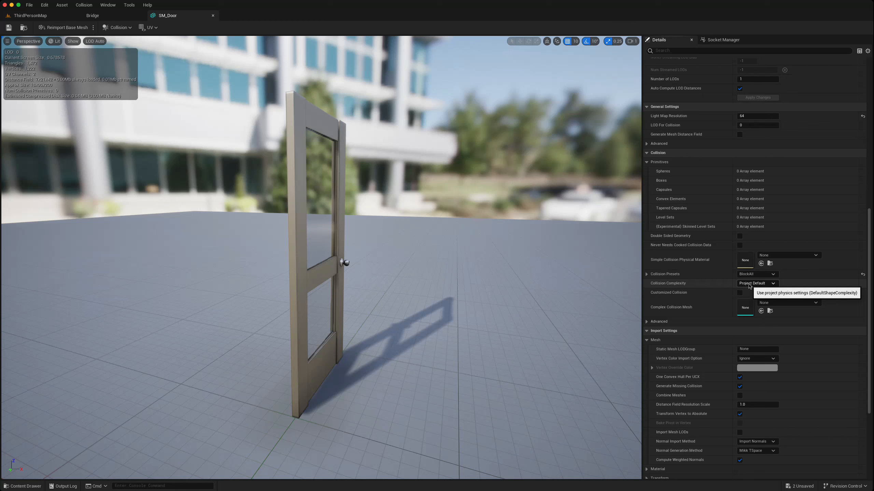
# Return to ThirdPersonMap and search the project settings for "complexi"
pyautogui.click(33, 15)
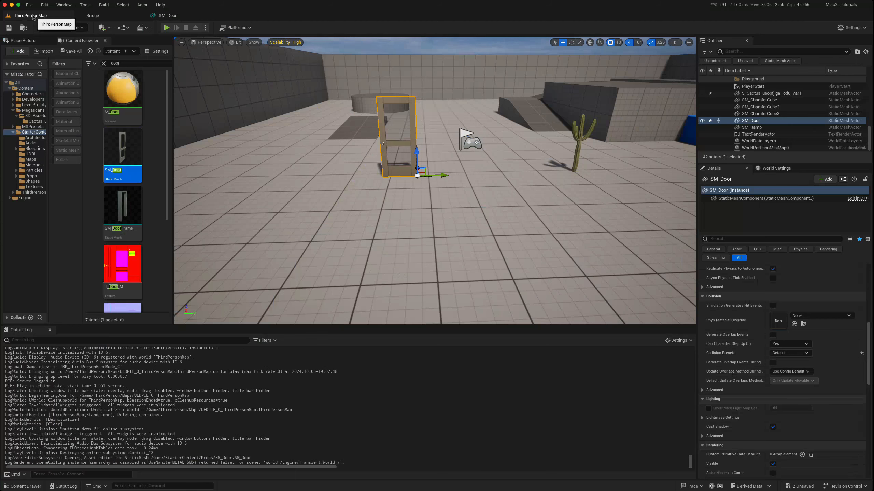
pyautogui.click(852, 28)
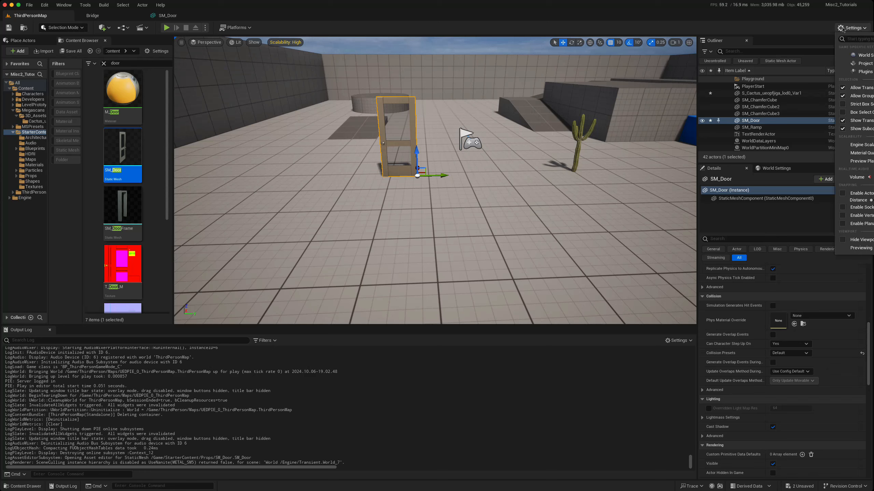
pyautogui.click(861, 63)
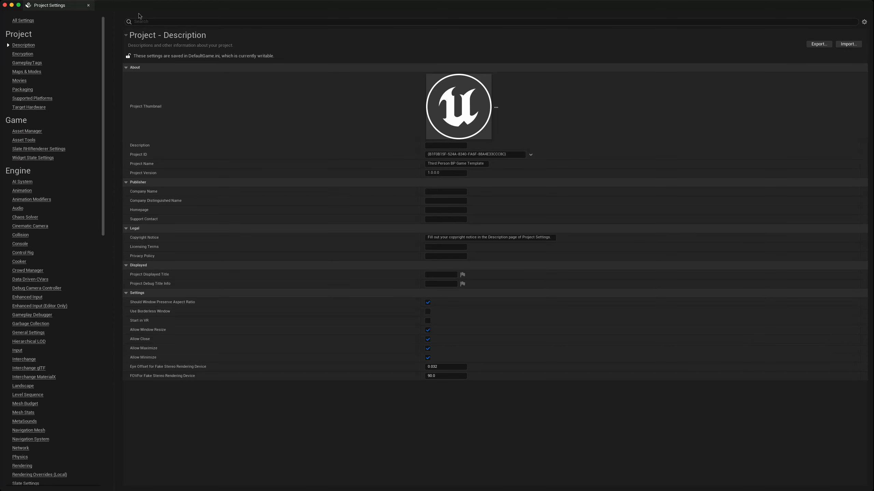
pyautogui.write('complex')
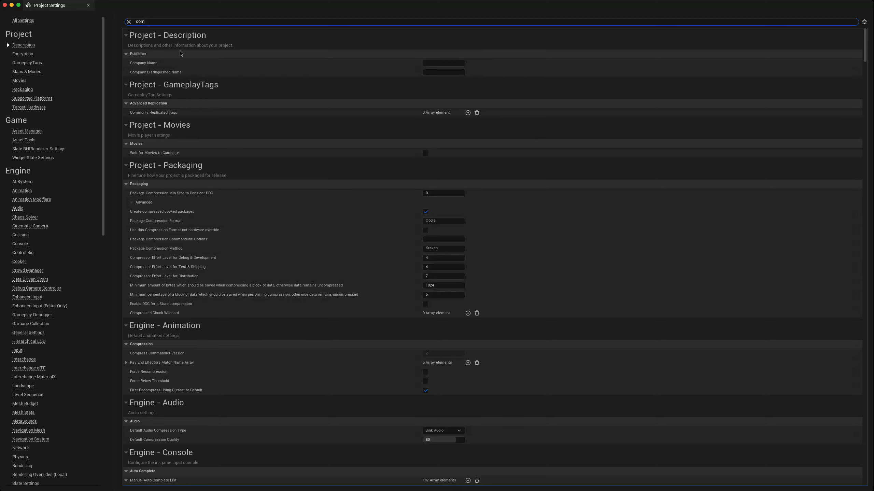
pyautogui.write('i')
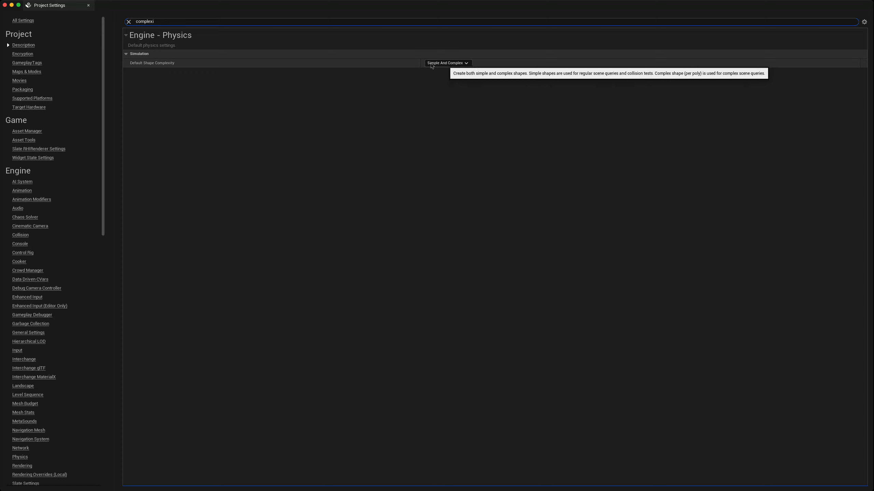
# Check Default Shape Complexity in the Engine - Physics project settings, and close the project settings
pyautogui.scroll(-1, 28, 321)
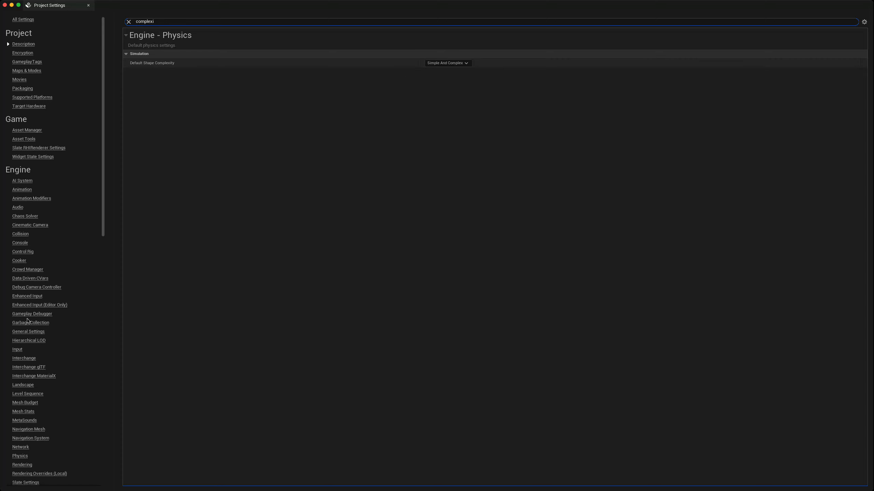
pyautogui.scroll(-3, 24, 370)
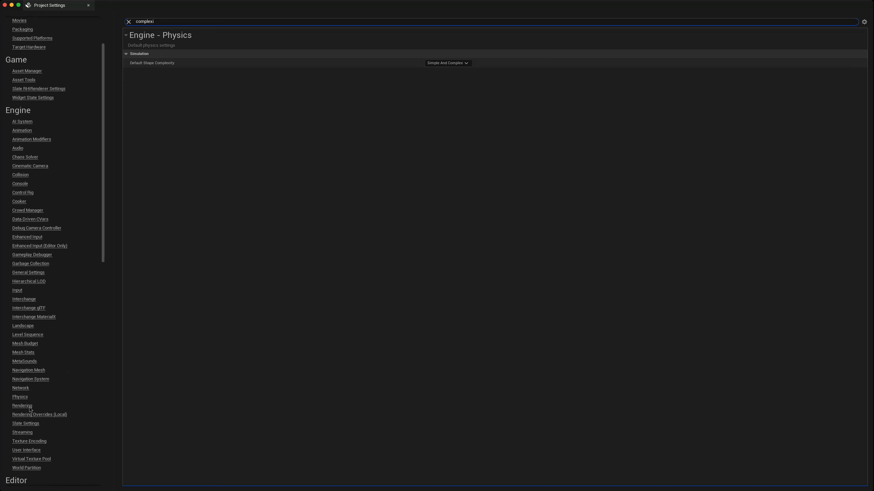
pyautogui.click(20, 397)
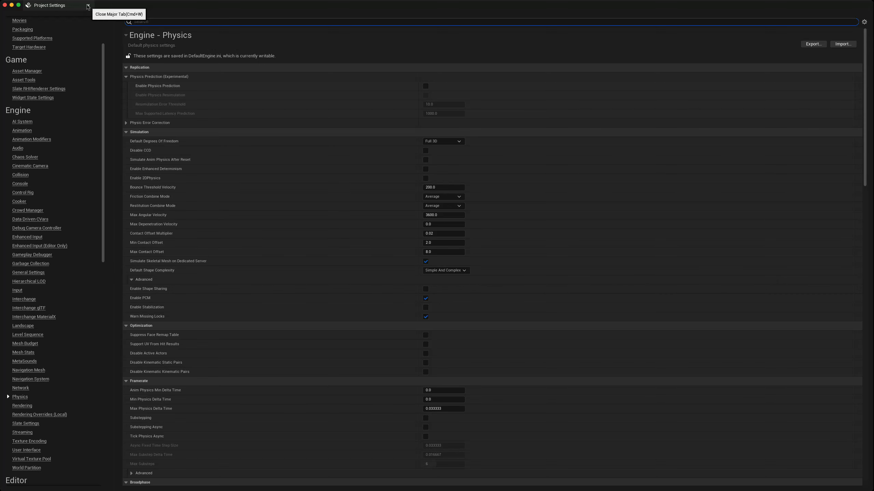
pyautogui.click(89, 5)
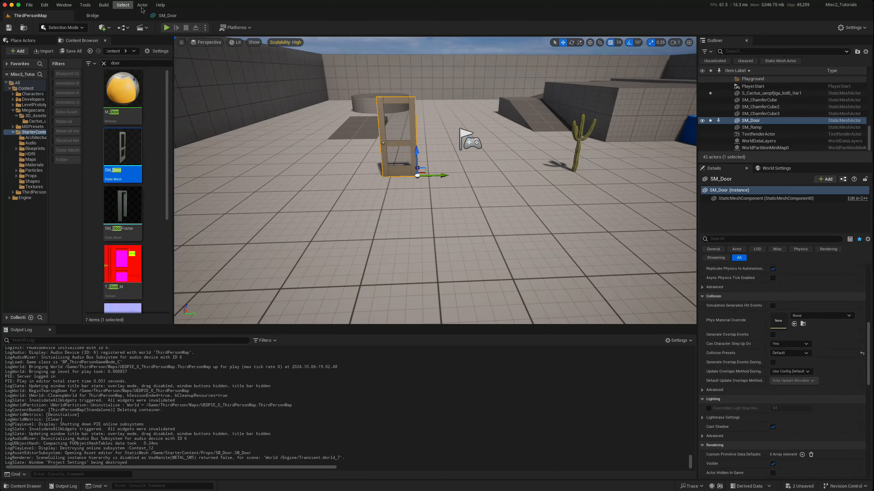
# Return to the SM_Door mesh and turn on the Complex Collision display in its preview
pyautogui.click(168, 15)
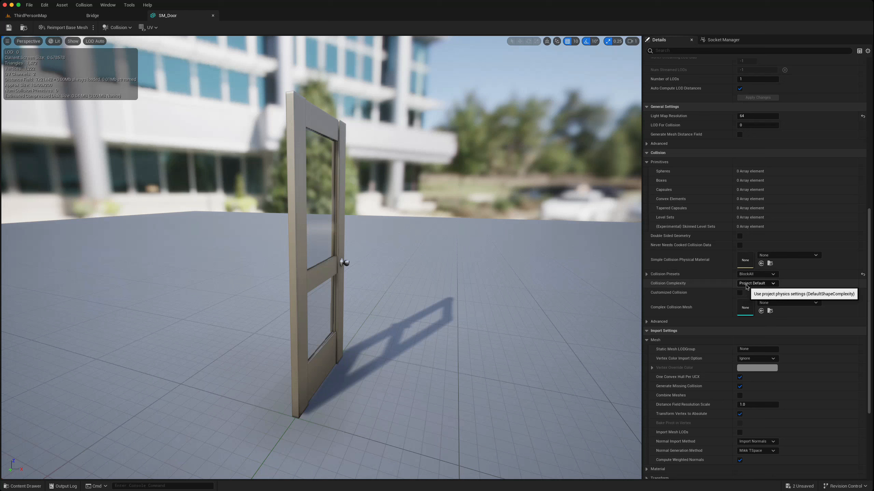
pyautogui.click(295, 243)
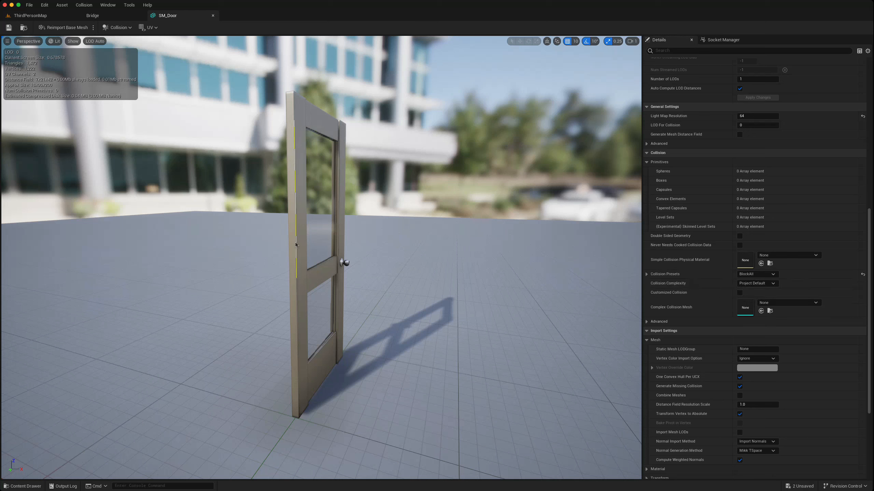
pyautogui.click(70, 41)
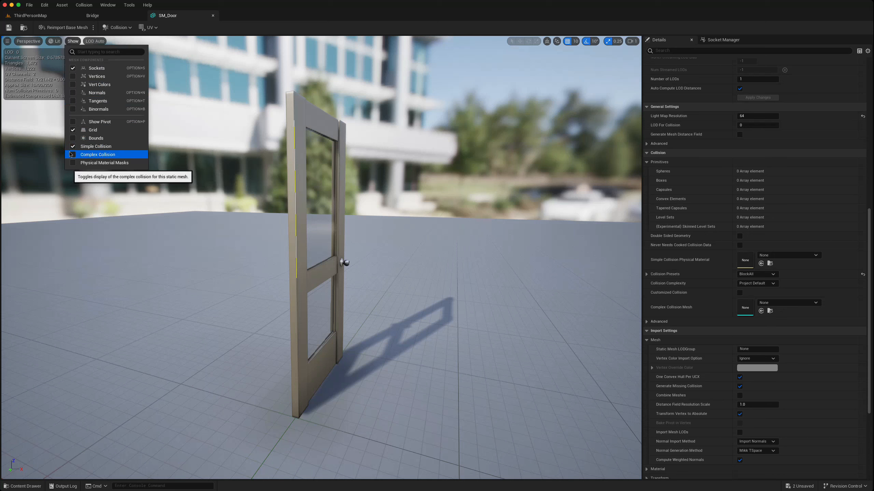
pyautogui.click(72, 155)
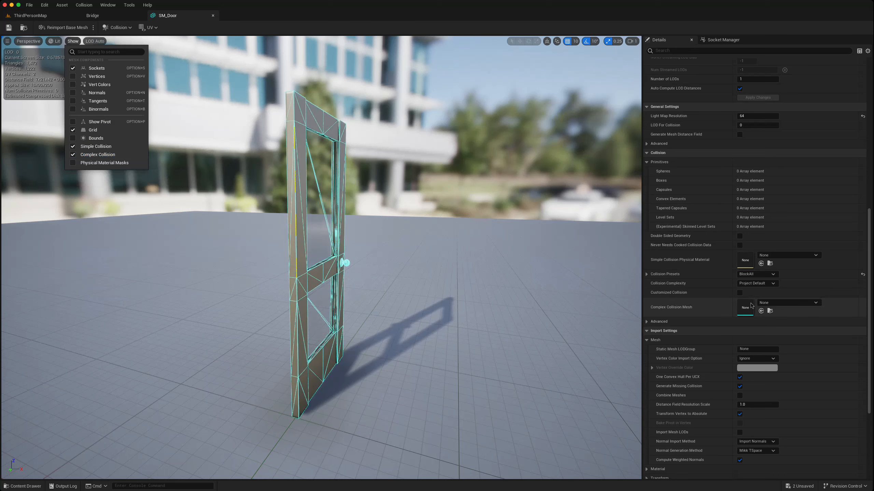
# Set the door mesh's Collision Complexity to Use Complex Collision As Simple, save the mesh, and expand its collision preset details
pyautogui.click(766, 284)
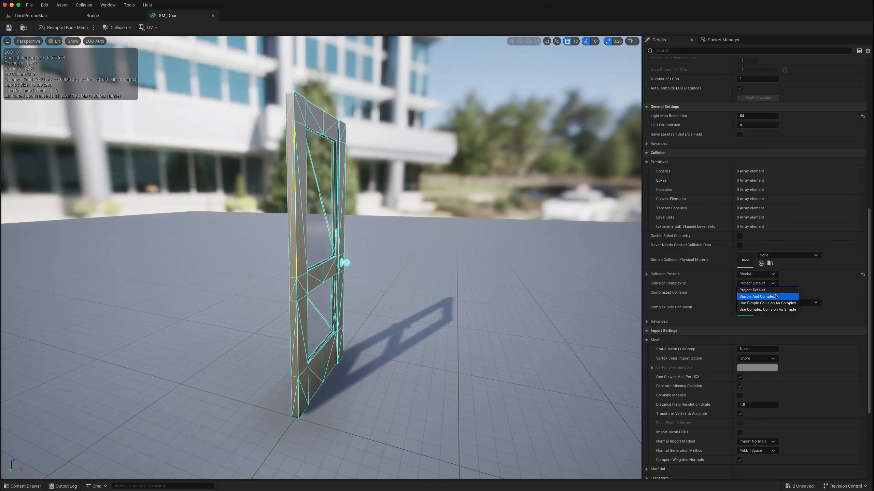
pyautogui.click(768, 310)
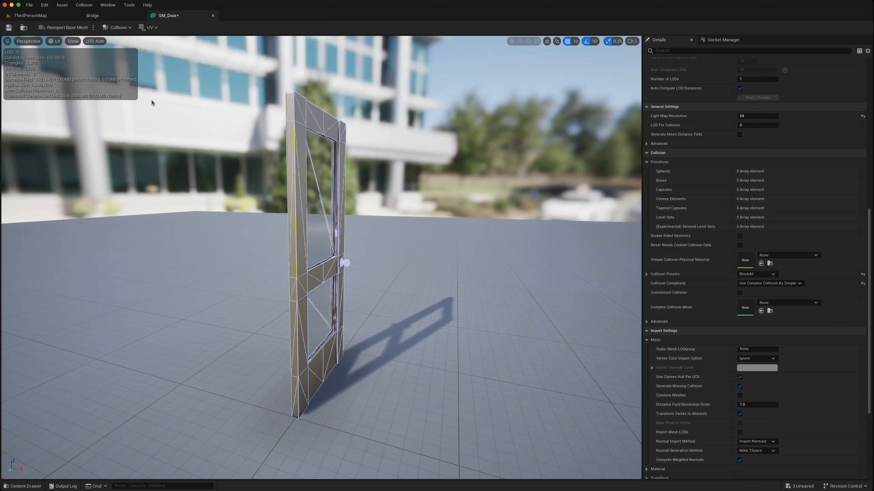
pyautogui.click(9, 28)
pyautogui.click(647, 274)
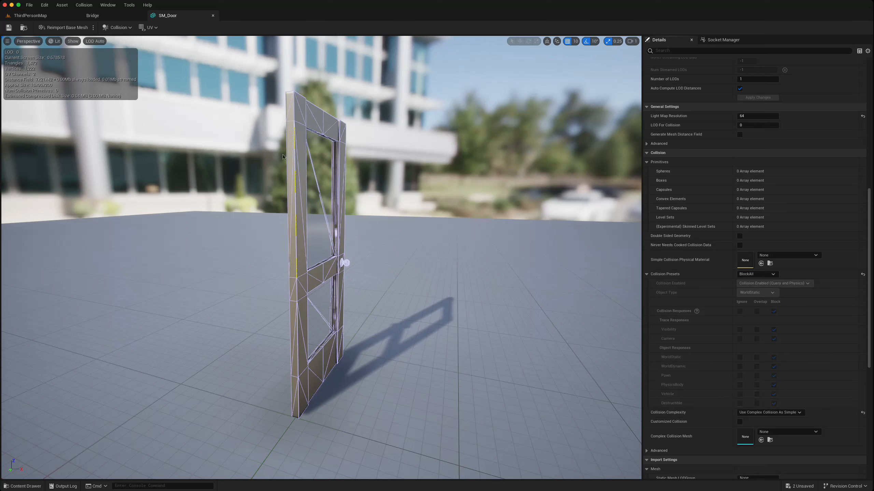
# Play ThirdPersonMap from the floor in front of the door and run the character against the door to test its collision
pyautogui.click(30, 15)
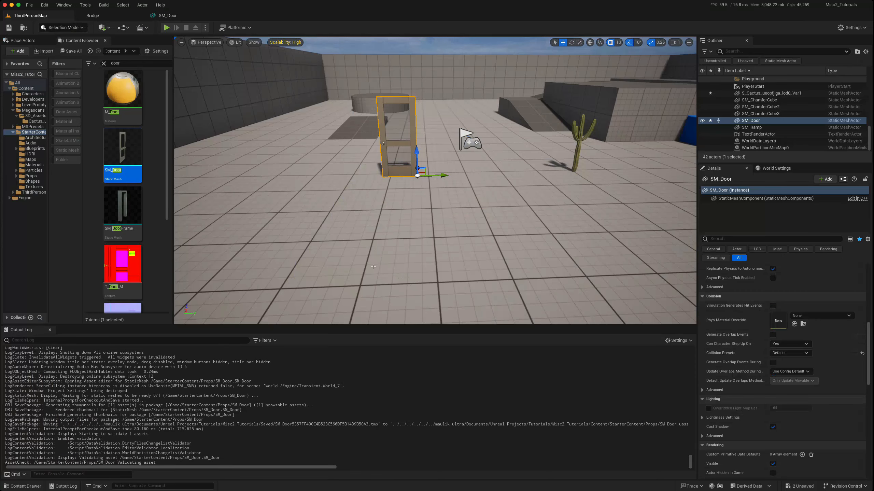
pyautogui.rightClick(394, 261)
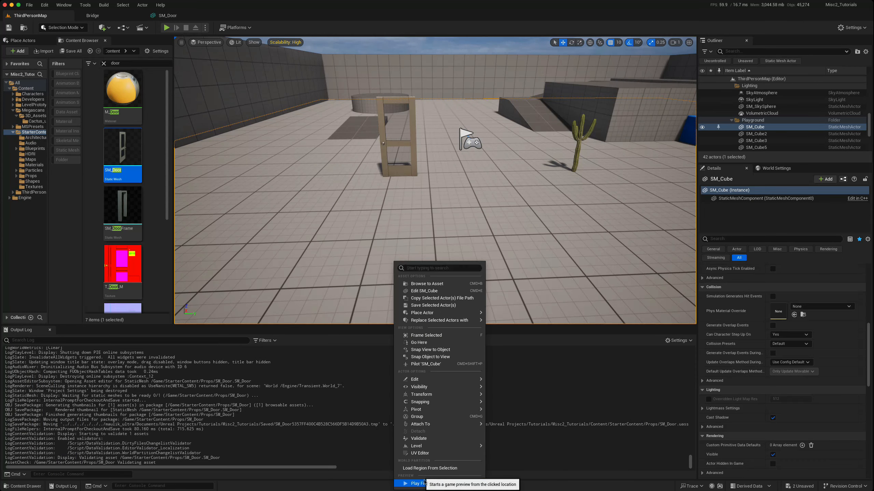
pyautogui.click(412, 481)
pyautogui.click(408, 281)
pyautogui.press('w')
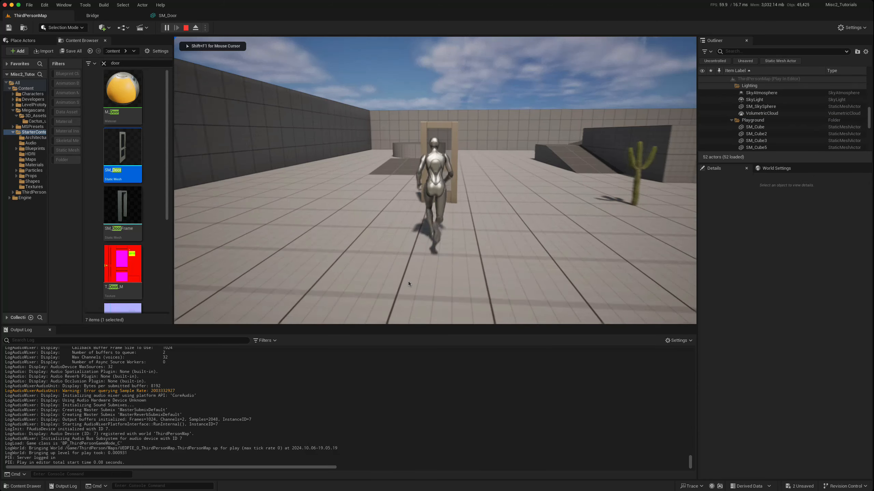
pyautogui.press('w')
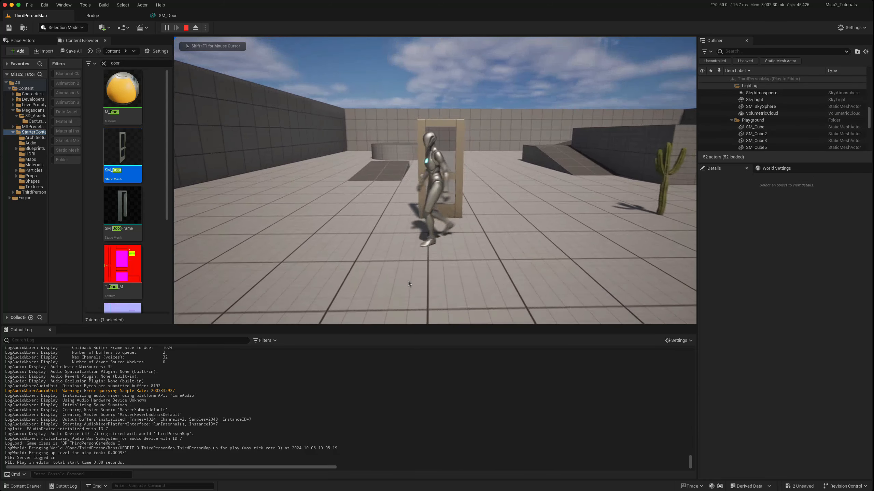
pyautogui.press('s')
pyautogui.press('d')
pyautogui.press('w')
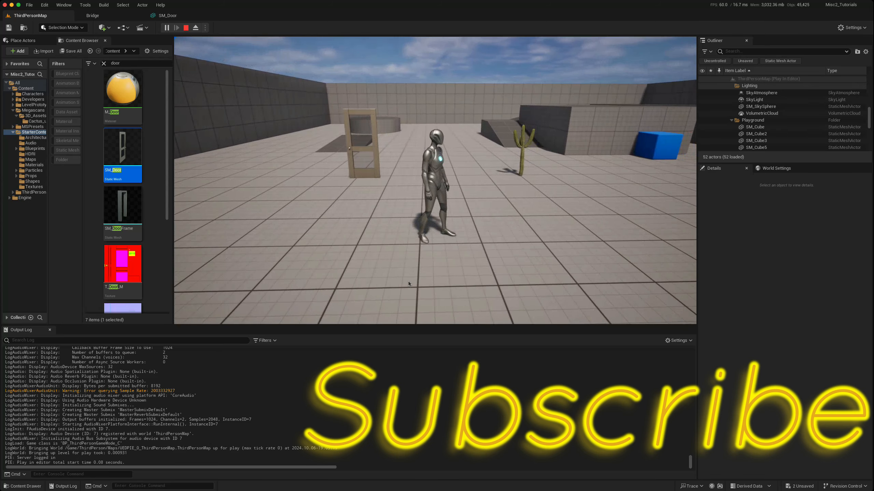
# Stop the play session, open the level's cactus mesh for editing, and set its Collision Complexity to Use Complex Collision As Simple
pyautogui.press('Escape')
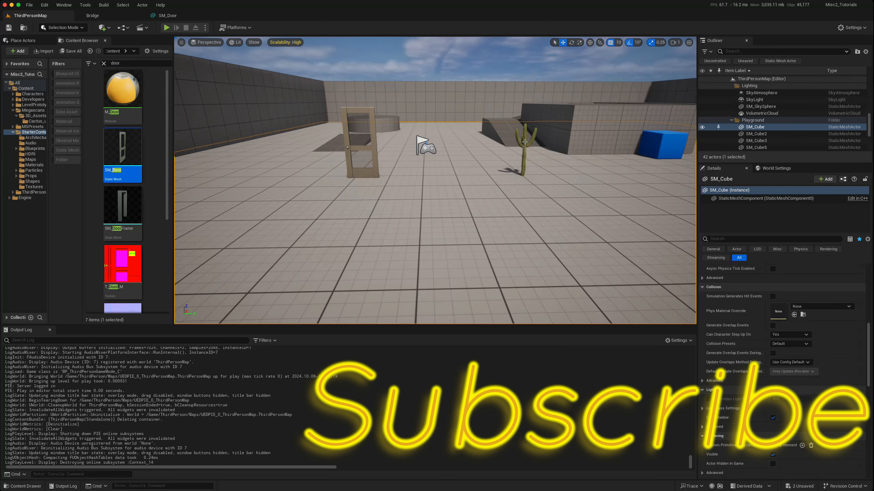
pyautogui.click(524, 141)
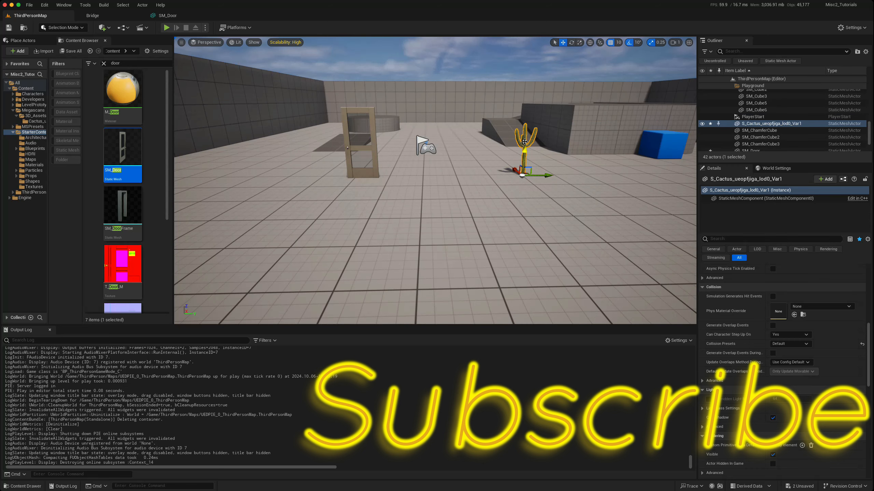
pyautogui.press('super+e')
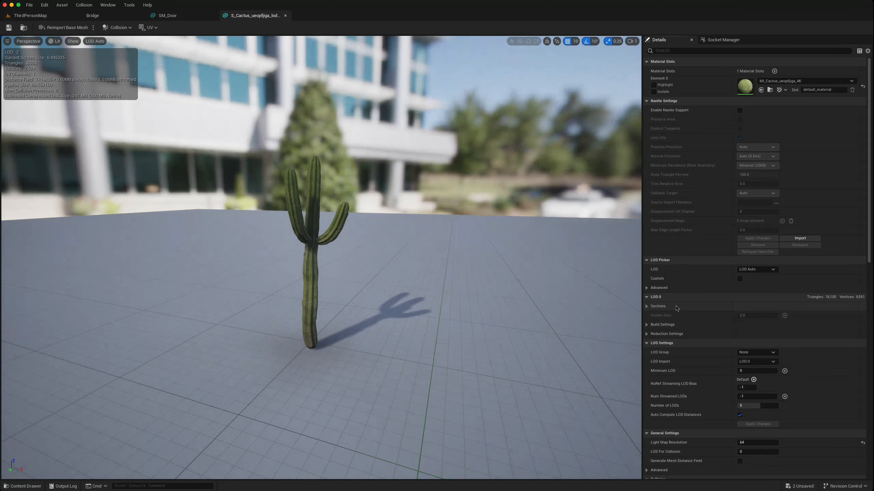
pyautogui.scroll(-5, 691, 303)
pyautogui.scroll(-13, 710, 297)
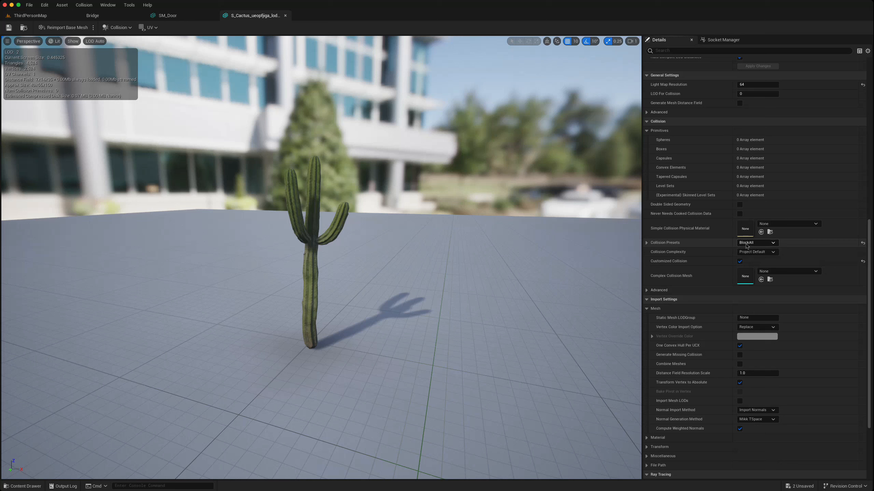
pyautogui.click(772, 253)
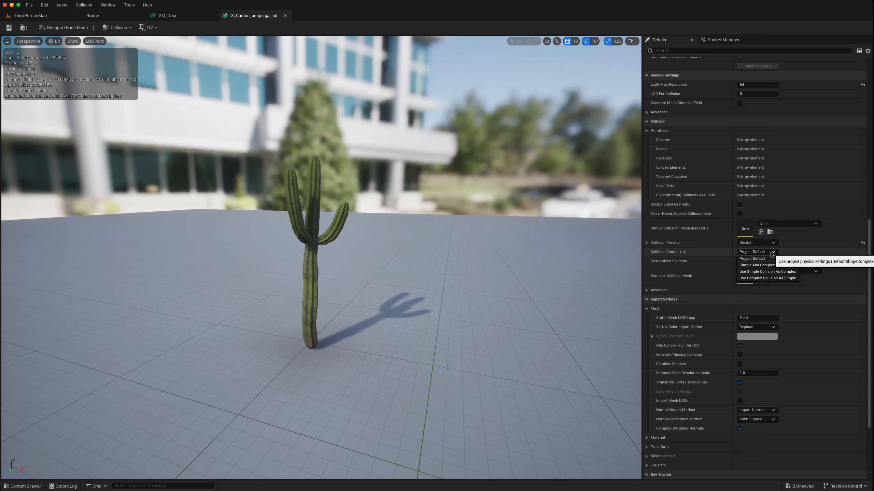
pyautogui.click(761, 278)
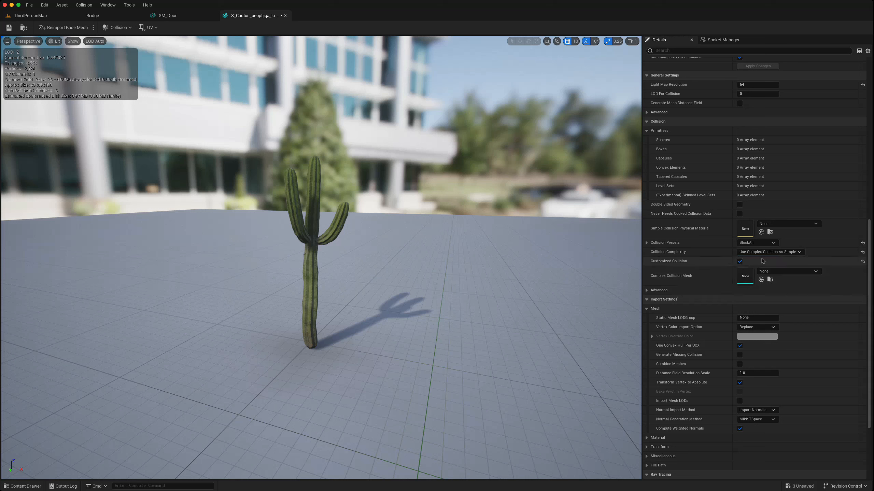
# Turn on the Simple Collision and Complex Collision displays in the cactus mesh preview and save the mesh
pyautogui.click(117, 27)
pyautogui.click(72, 41)
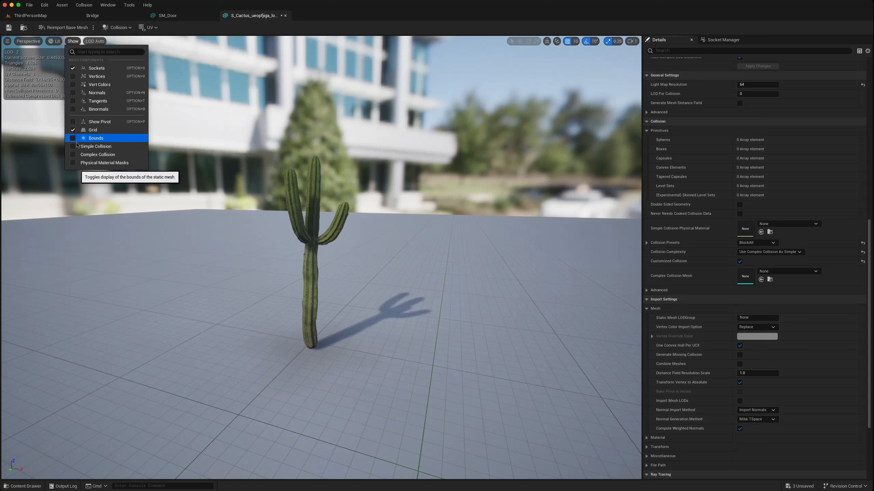
pyautogui.click(73, 147)
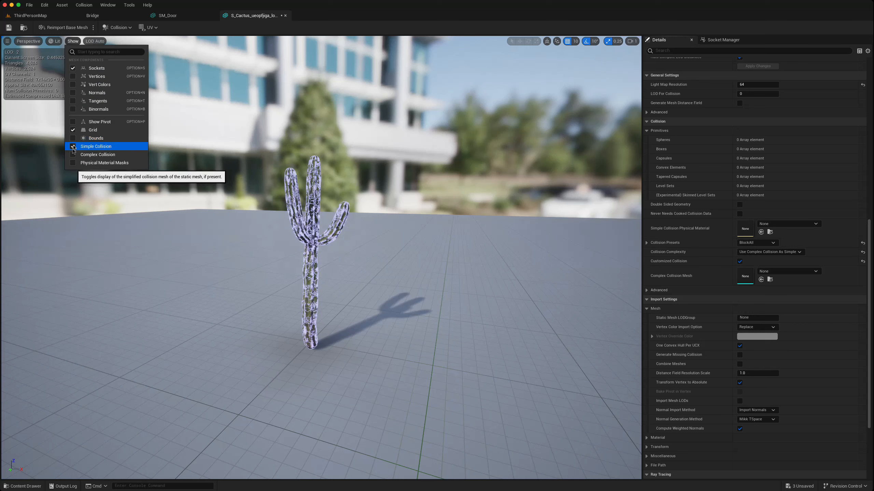
pyautogui.click(73, 154)
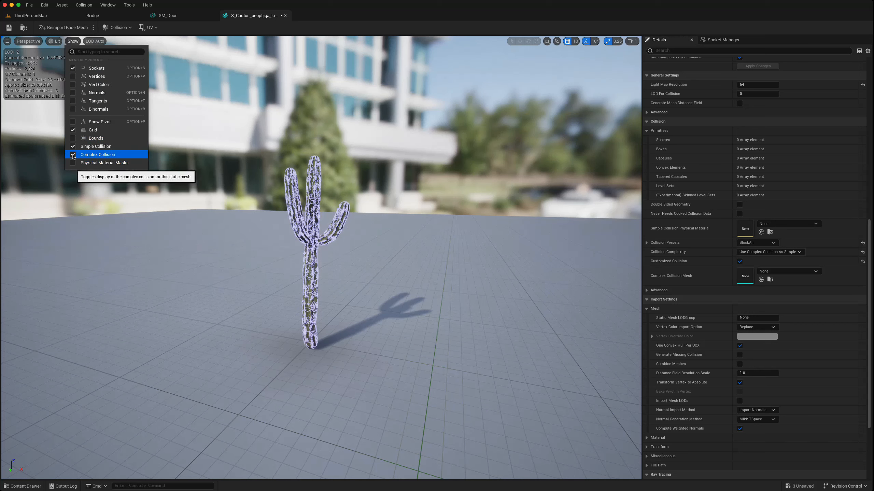
pyautogui.click(176, 242)
pyautogui.click(10, 28)
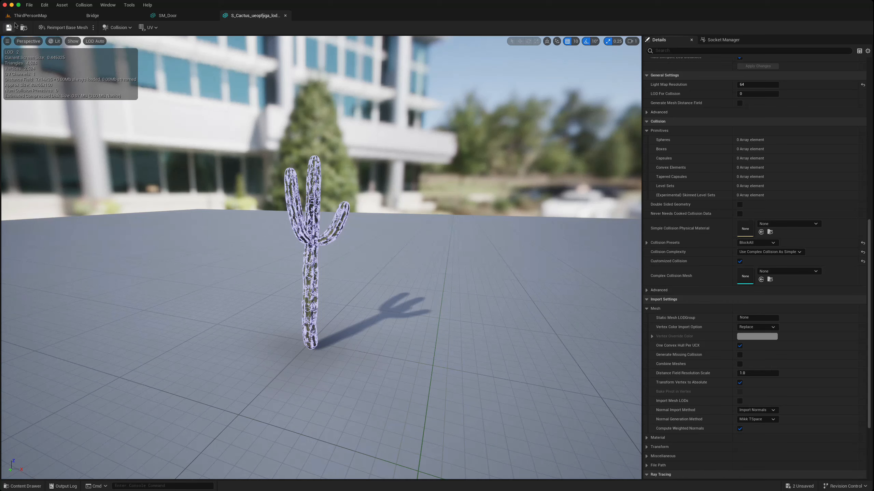
# Play ThirdPersonMap from the floor near the cactus, run the character against the cactus to test its collision, and stop playing
pyautogui.click(31, 15)
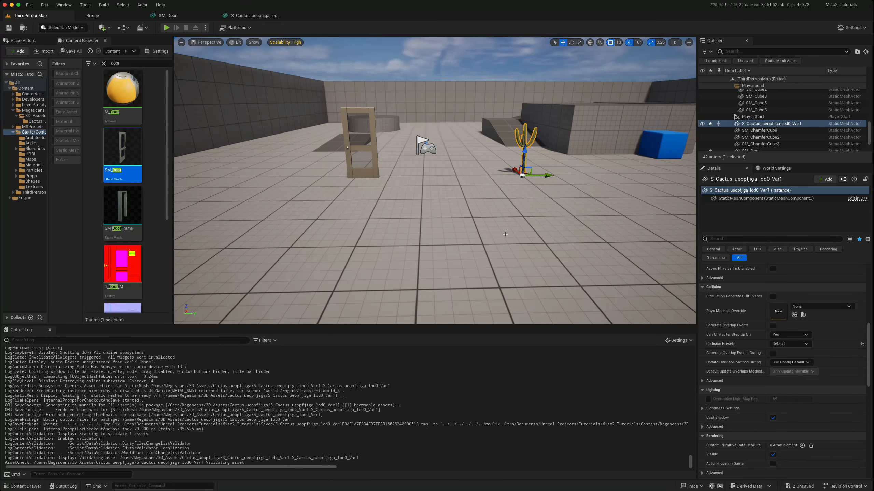
pyautogui.rightClick(504, 246)
pyautogui.click(529, 457)
pyautogui.click(495, 236)
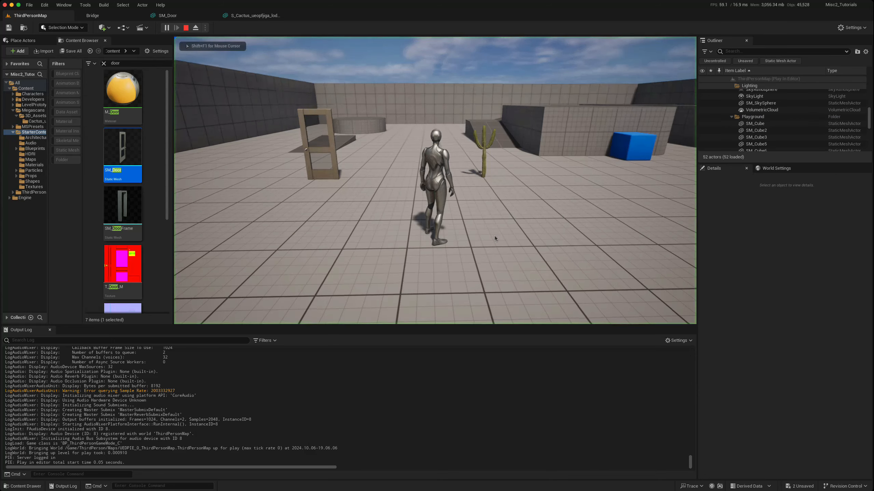
pyautogui.press('w')
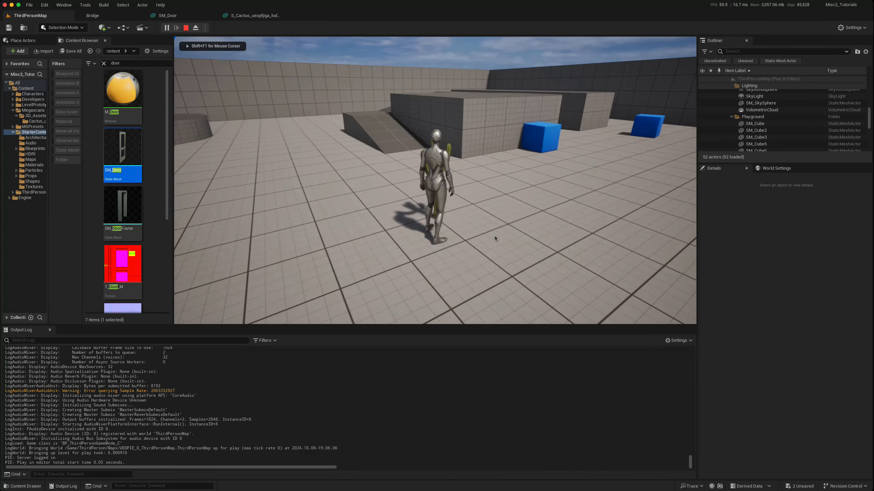
pyautogui.press('d')
pyautogui.press('s')
pyautogui.press('w')
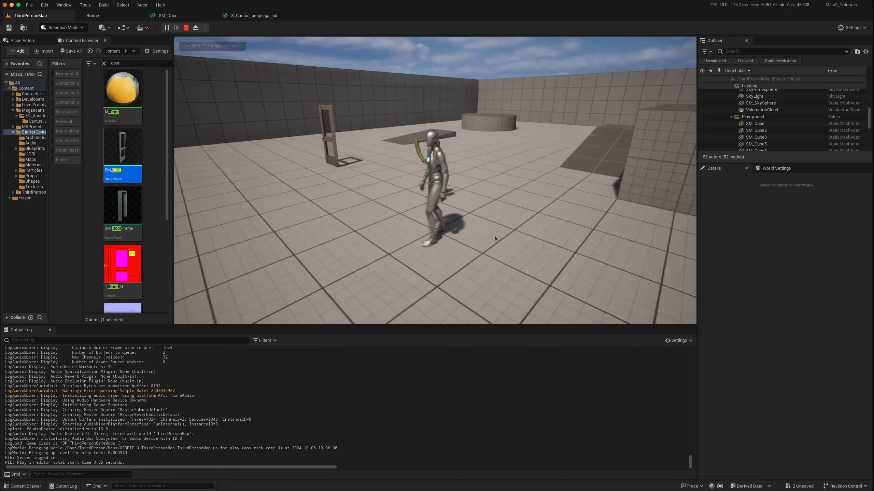
pyautogui.press('s')
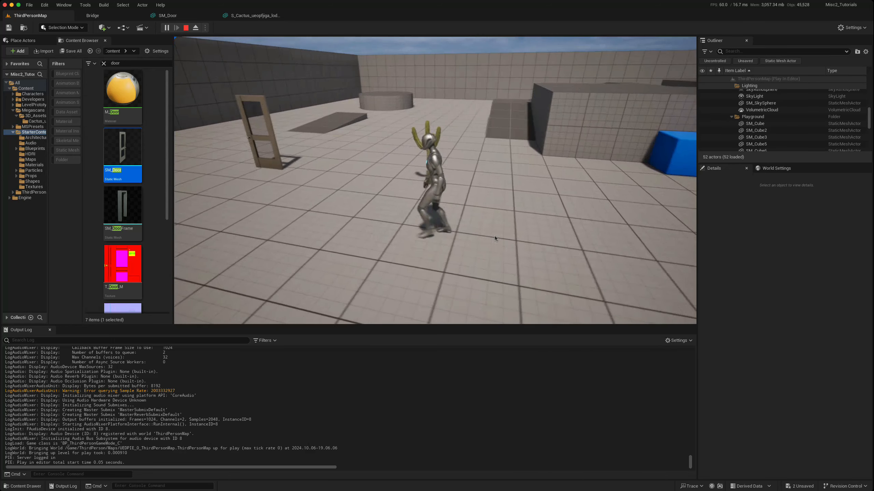
pyautogui.press('d')
pyautogui.press('a')
pyautogui.press('w')
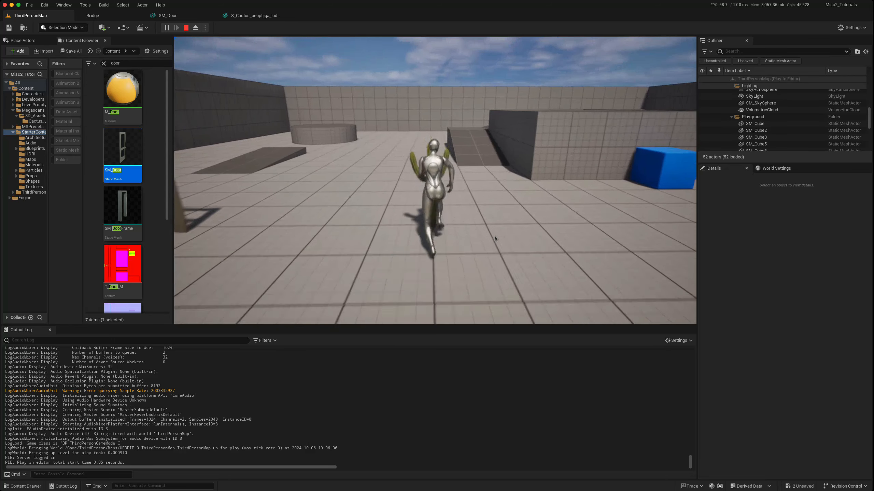
pyautogui.press('s')
pyautogui.press('a')
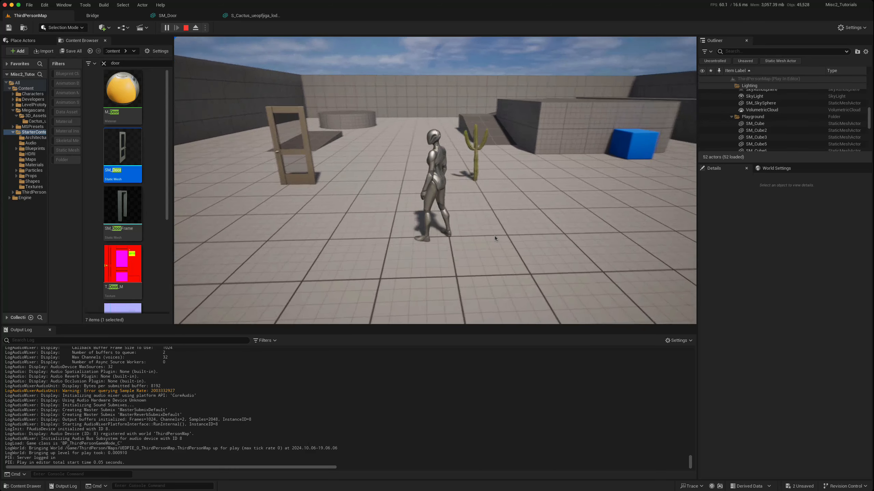
pyautogui.press('Escape')
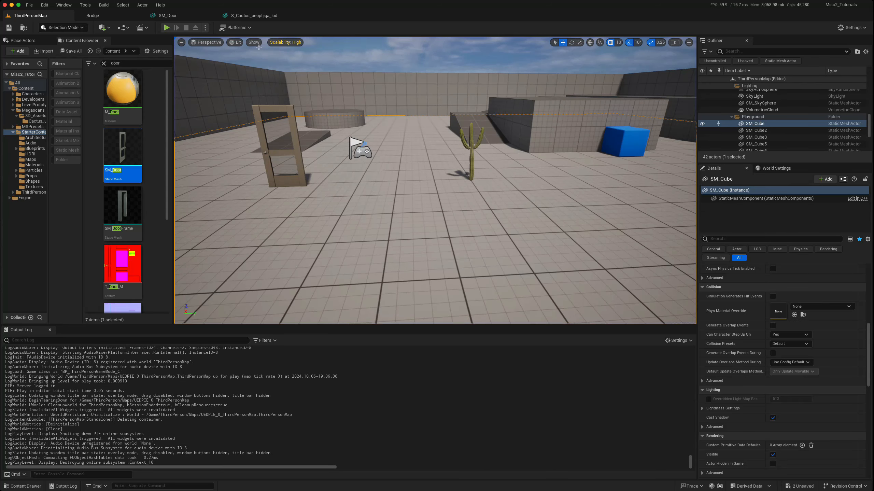
# Check the SM_Door mesh's collision responses, and open the Engine - Collision project settings with the Preset list expanded
pyautogui.click(168, 15)
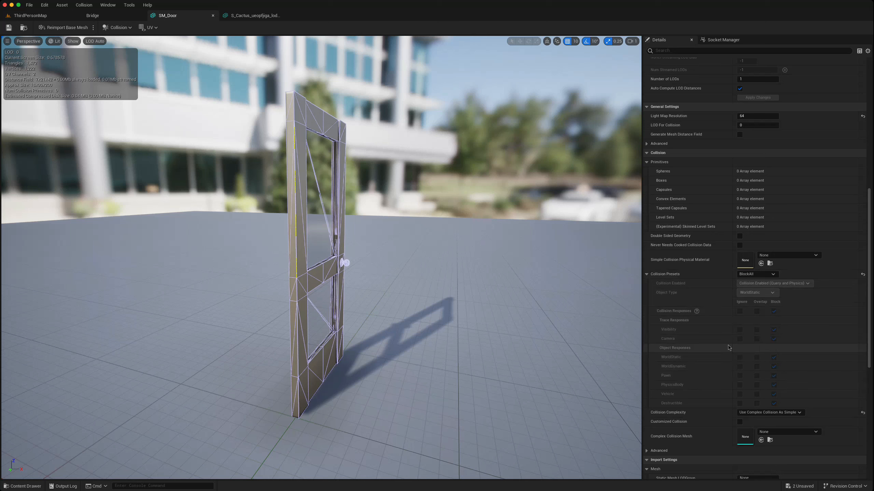
pyautogui.click(30, 16)
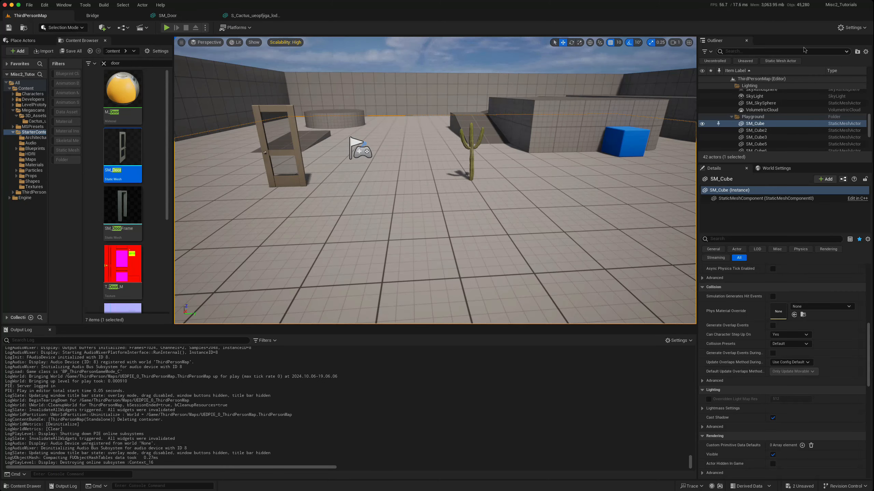
pyautogui.click(849, 27)
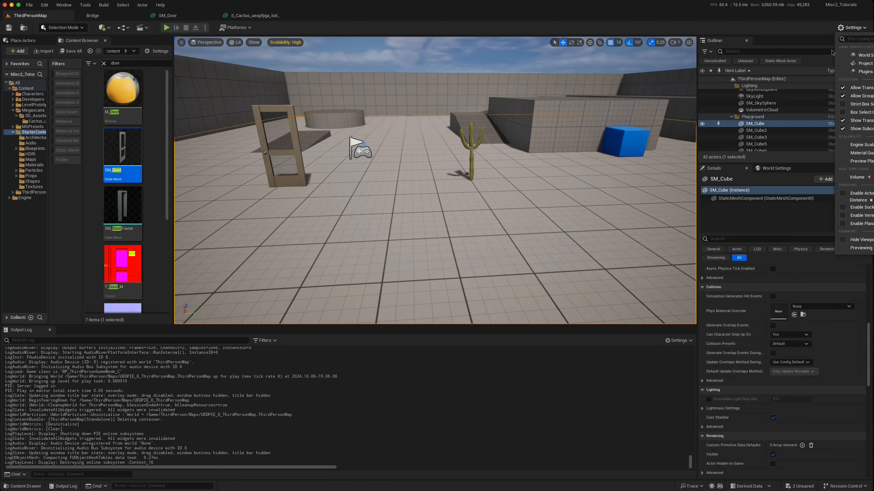
pyautogui.click(854, 64)
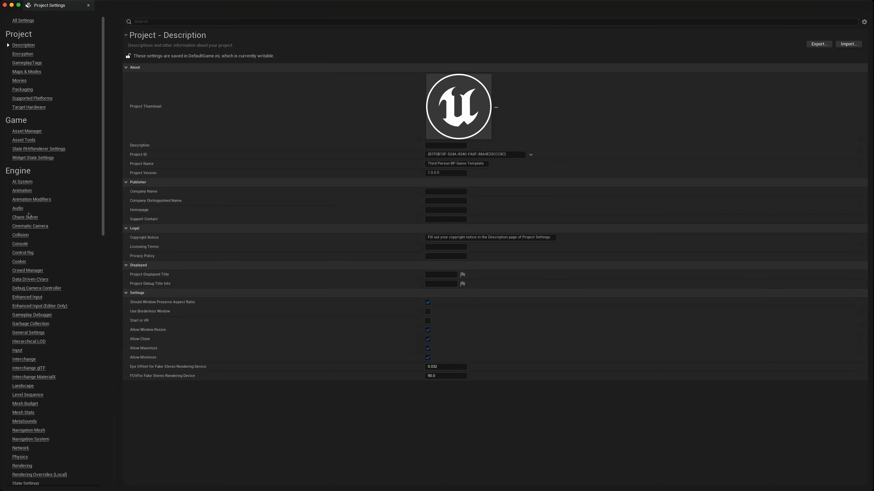
pyautogui.click(21, 237)
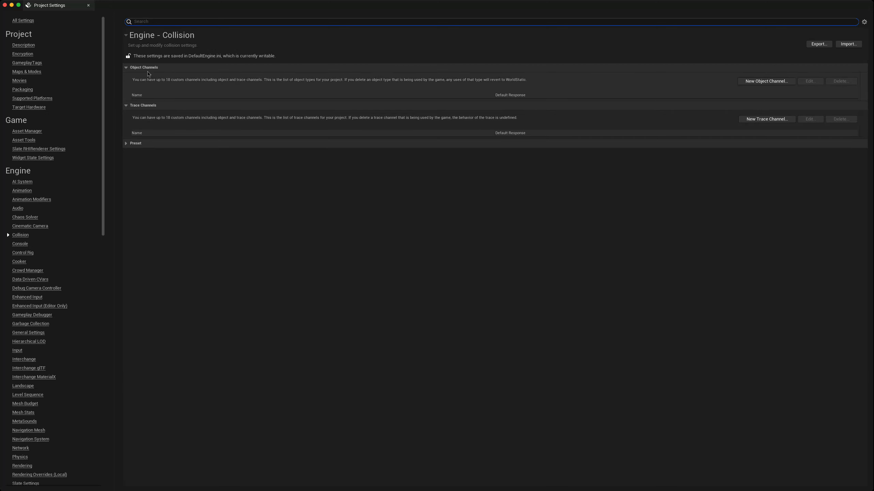
pyautogui.click(127, 143)
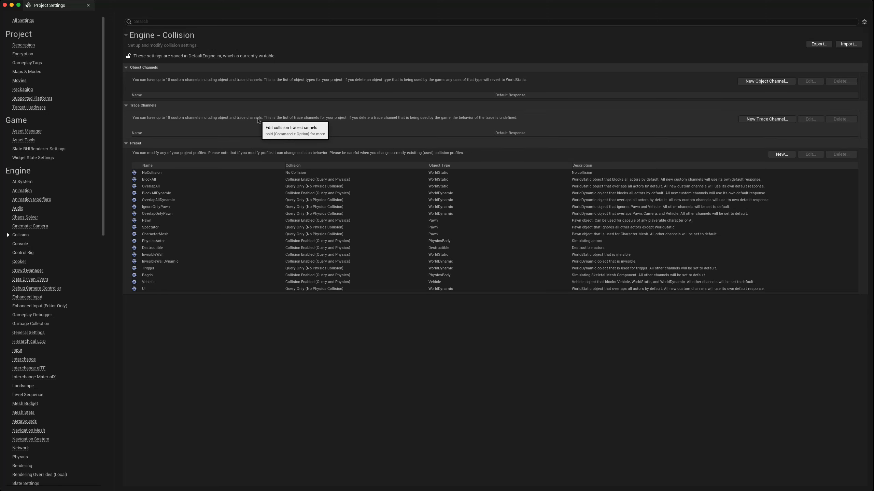
# Examine the descriptions of the trace channels and object channels, and close the project settings
pyautogui.press('super+alt')
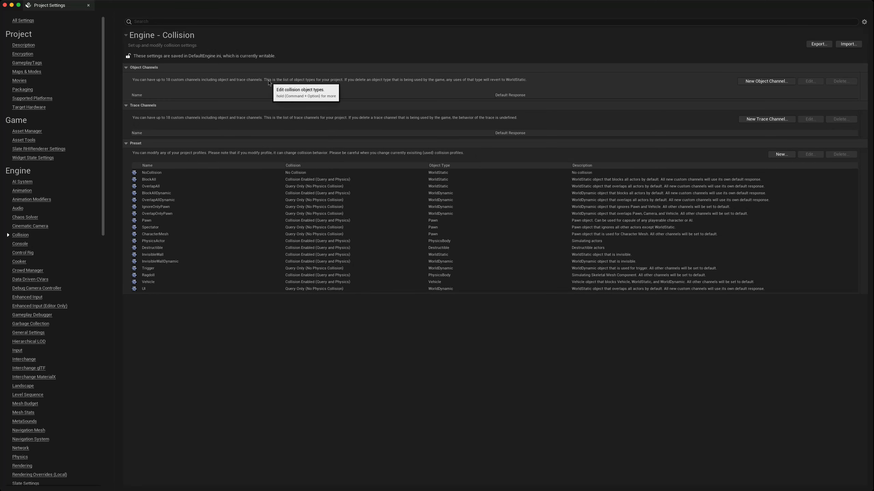
pyautogui.press('super+alt')
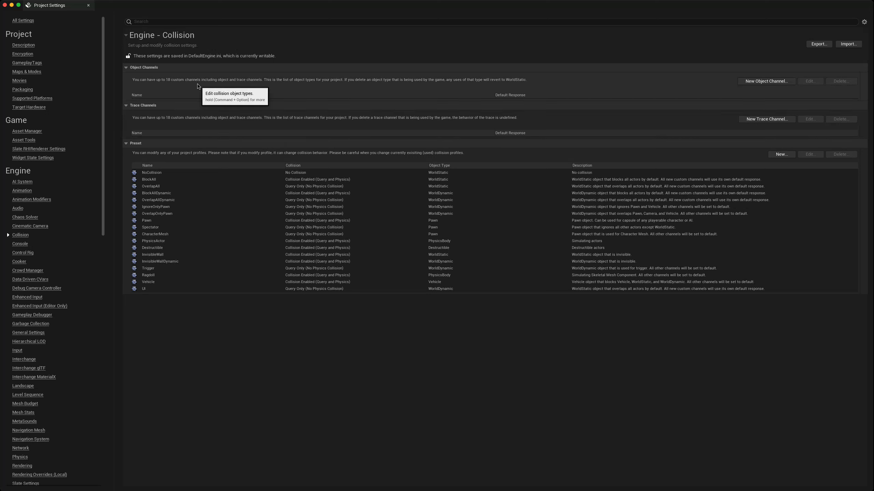
pyautogui.press('super+alt')
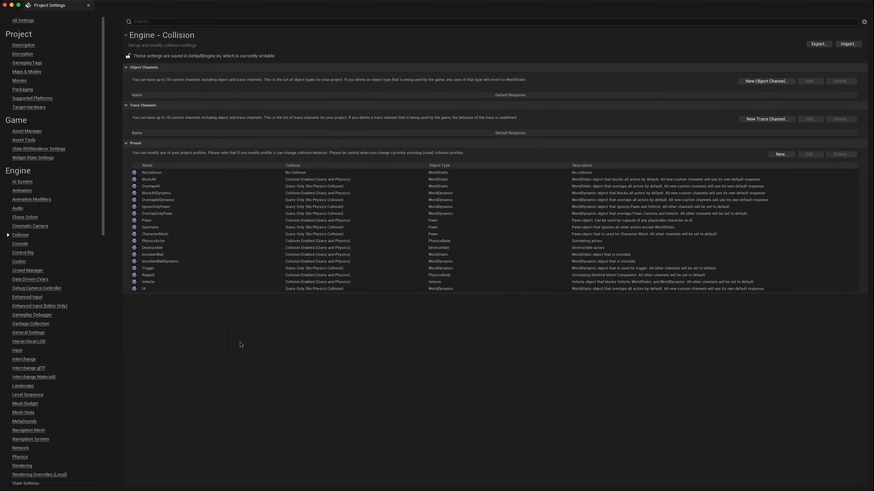
pyautogui.press('super+w')
pyautogui.moveTo(323, 249)
pyautogui.mouseDown(button='right')
pyautogui.moveTo(329, 238)
pyautogui.moveTo(322, 249)
pyautogui.mouseUp(button='right')
pyautogui.press('a')
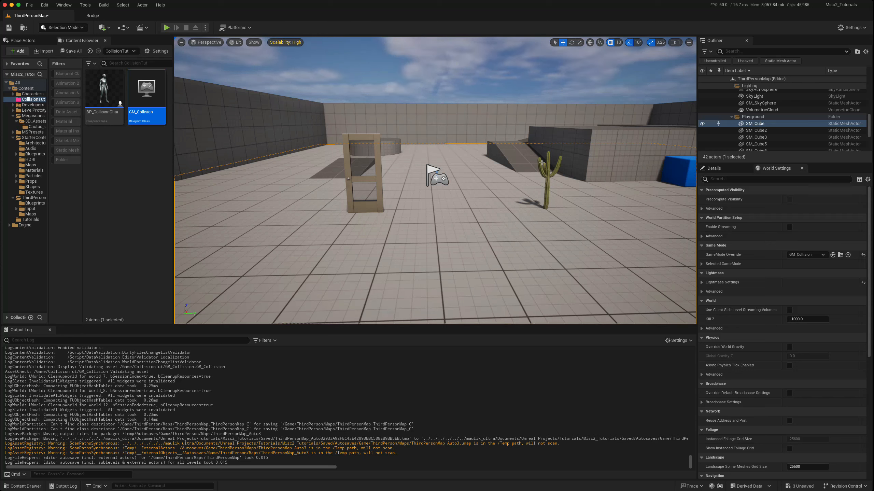
pyautogui.scroll(2, 512, 179)
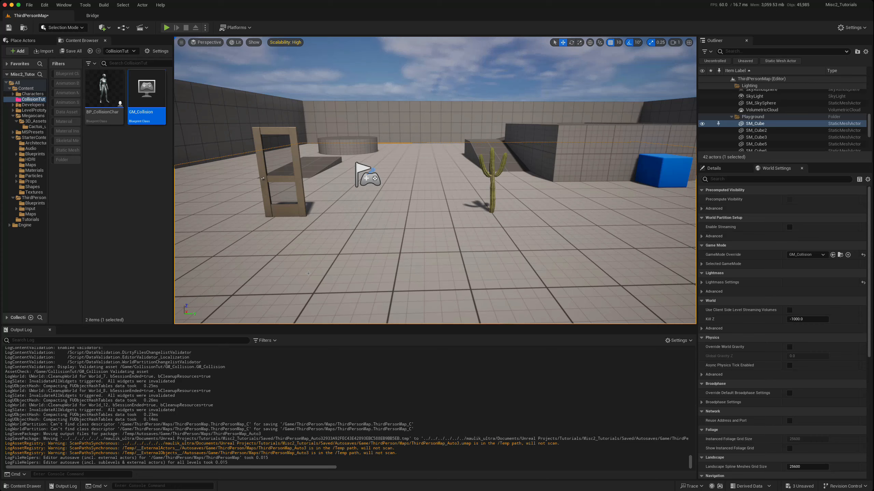
pyautogui.press('a')
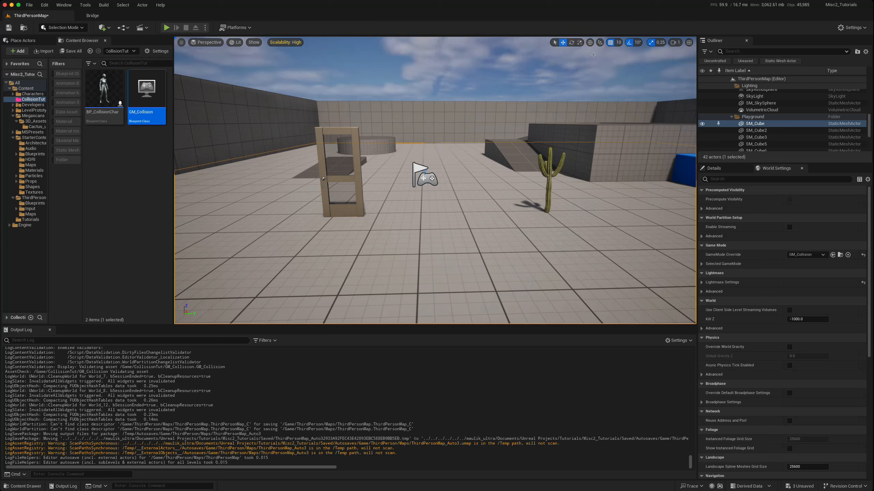
# Open the Engine - Collision project settings and create a trace channel named Interactable_TC with the default response Ignore
pyautogui.click(842, 28)
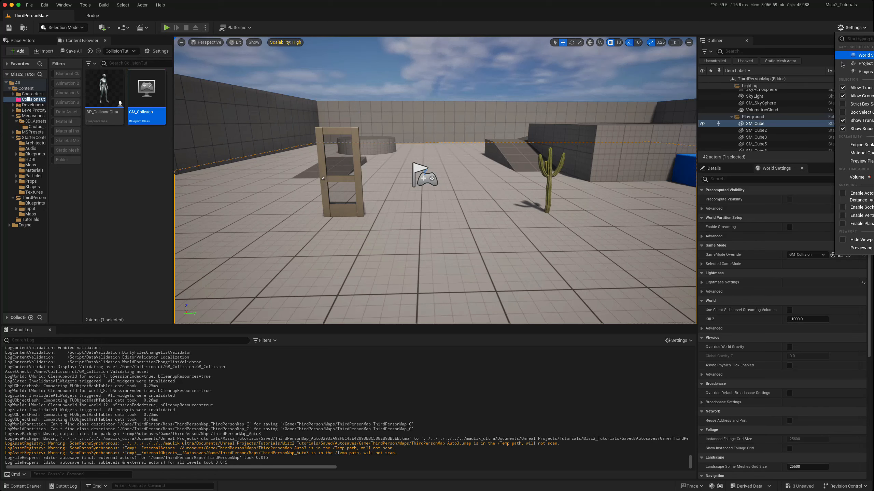
pyautogui.click(863, 64)
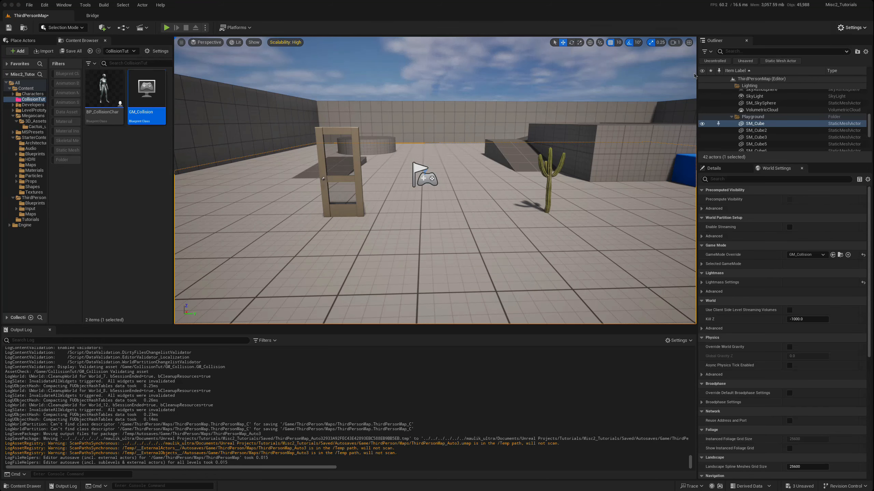
pyautogui.click(21, 235)
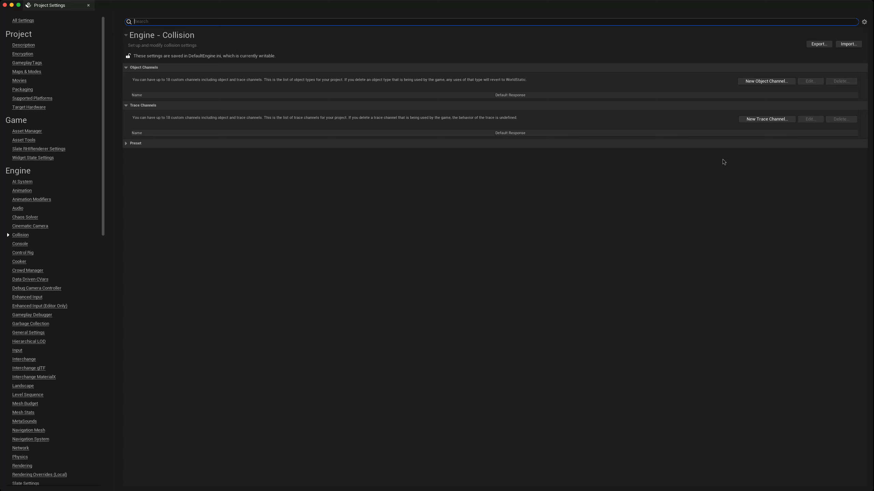
pyautogui.click(751, 120)
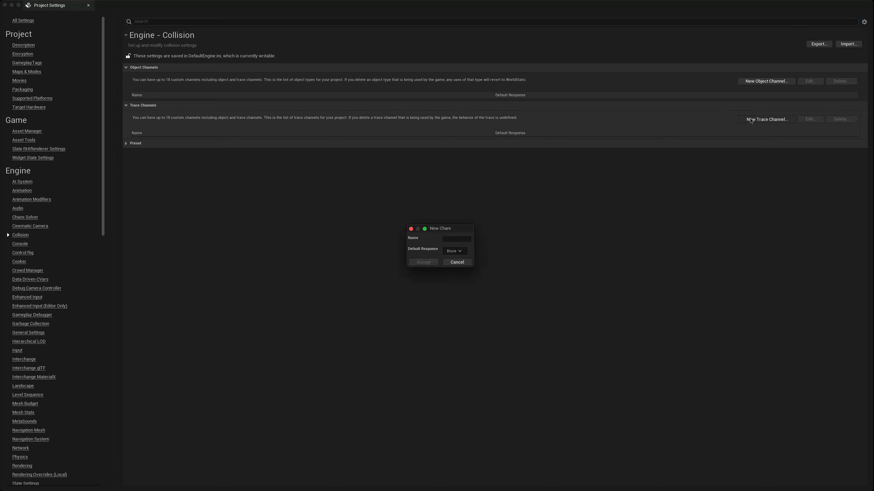
pyautogui.click(452, 238)
pyautogui.write('I')
pyautogui.write('nteractable_TC')
pyautogui.click(460, 251)
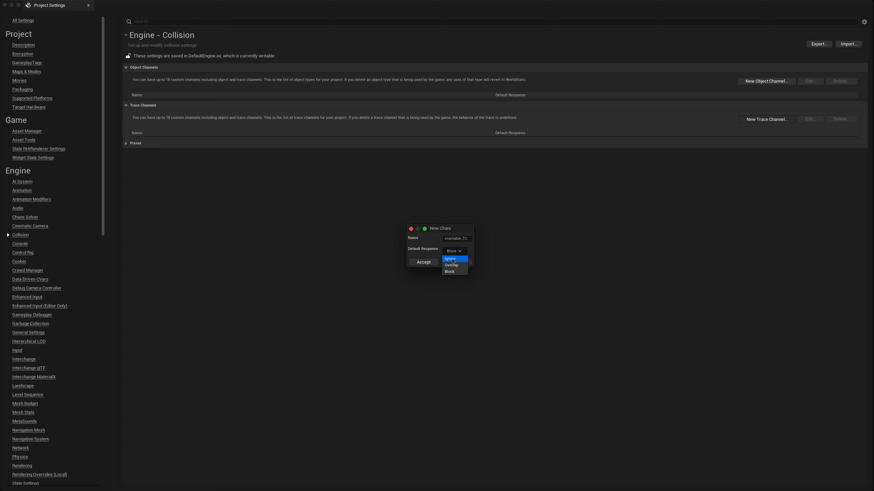
pyautogui.click(453, 260)
pyautogui.click(426, 264)
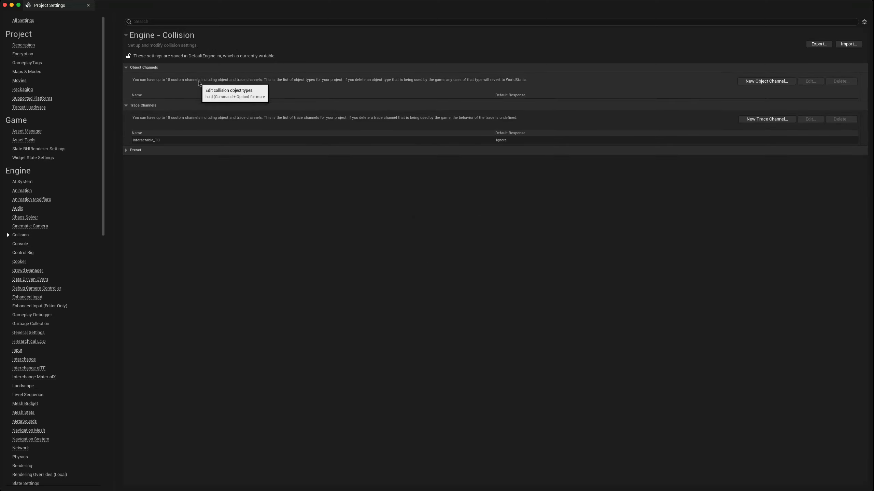
# Create an object channel named Interactable_OC with the default response Ignore
pyautogui.click(760, 82)
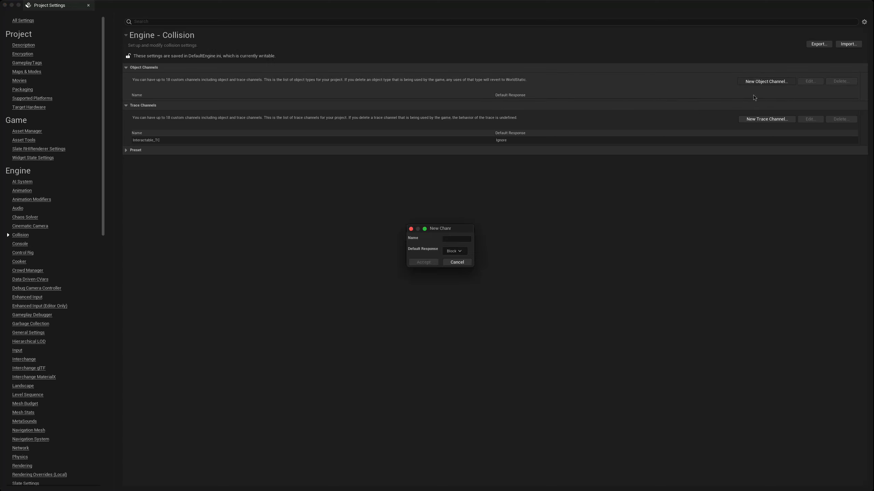
pyautogui.write('Int')
pyautogui.write('eractabl')
pyautogui.write('e_OC')
pyautogui.click(456, 251)
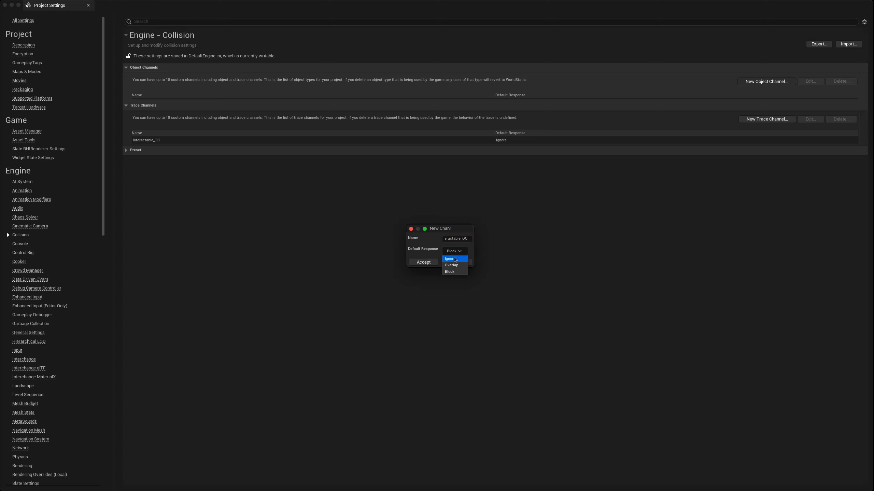
pyautogui.click(454, 259)
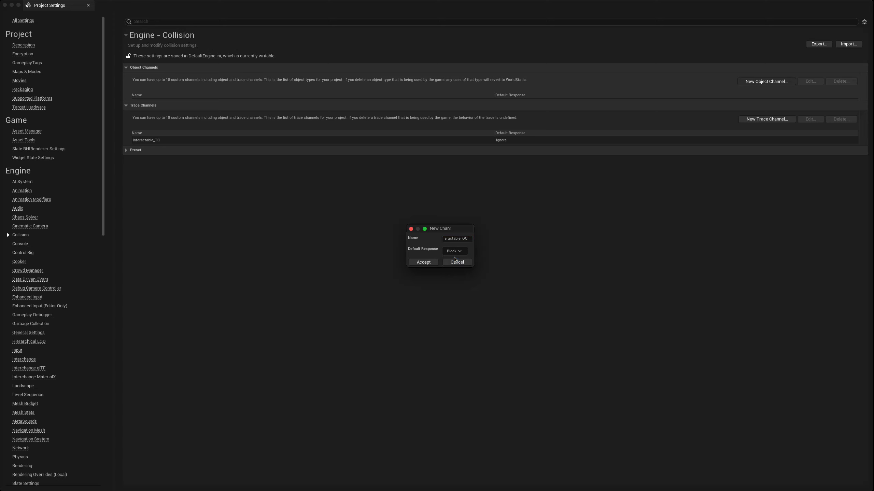
pyautogui.click(426, 263)
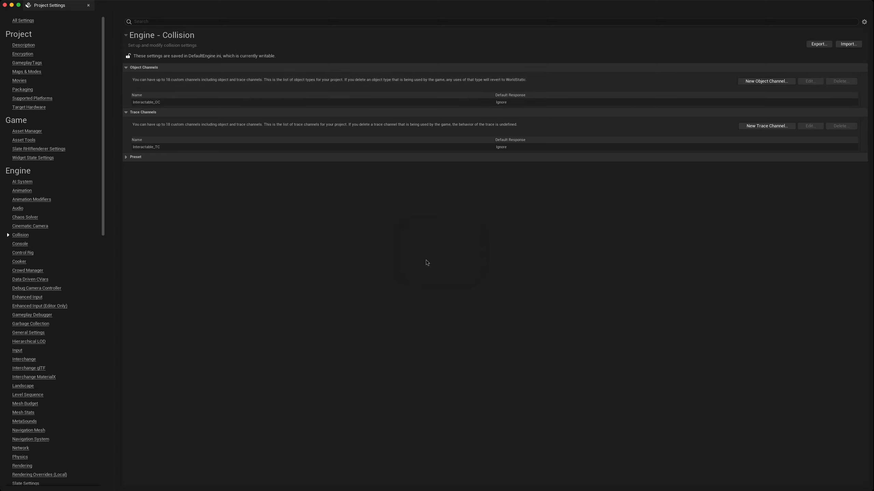
# Expand the Preset list in the Engine - Collision settings
pyautogui.click(126, 158)
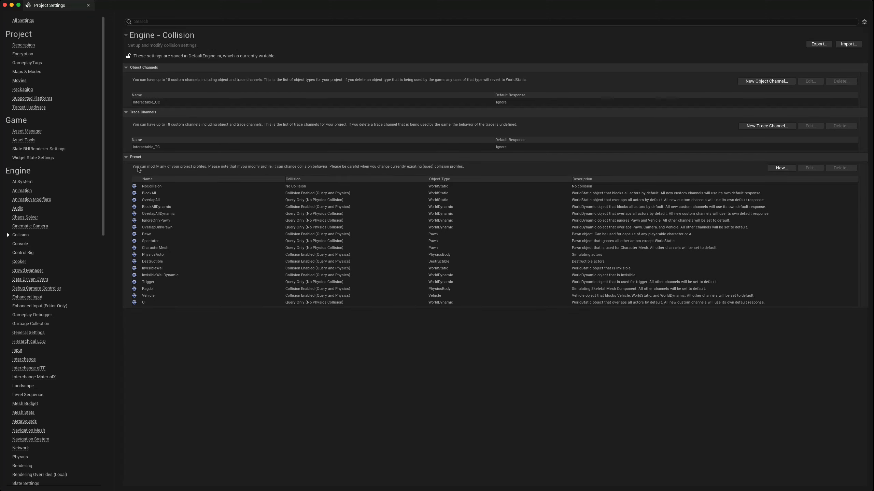